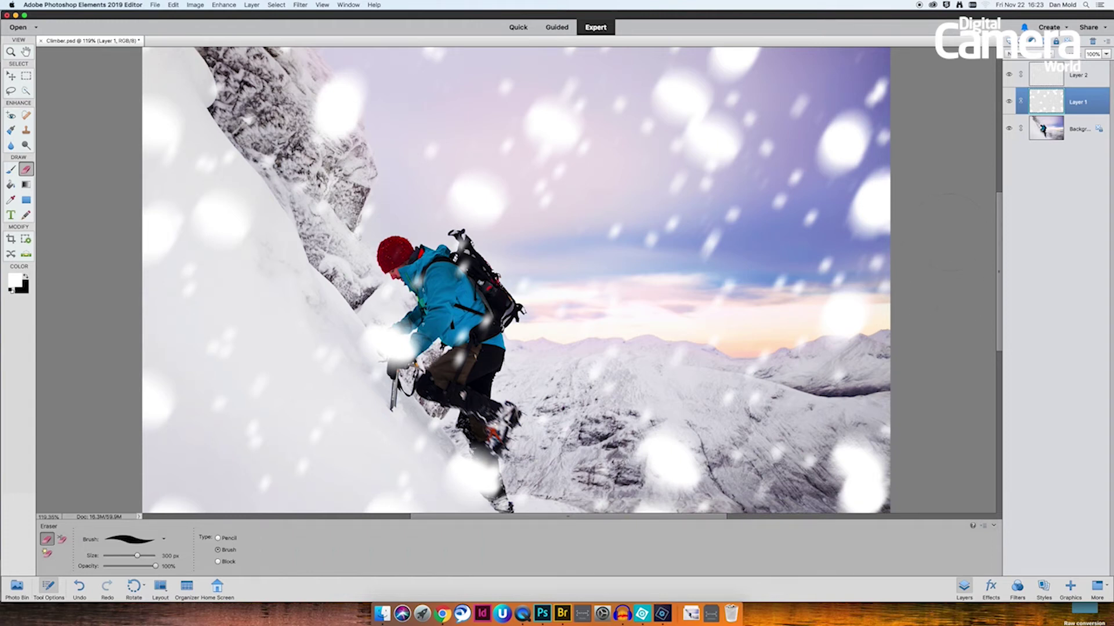
- Hide Layer 2 and Layer 1, and delete both of them from above the background photo
{"action": "left_click", "coordinate": [1009, 74]}
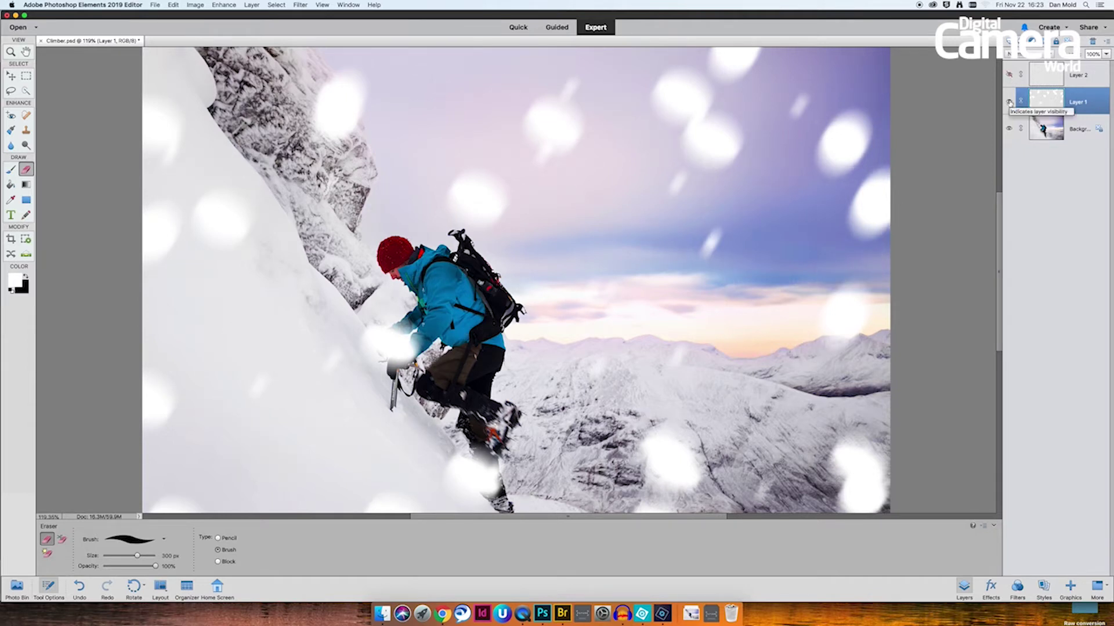
{"action": "left_click", "coordinate": [1009, 101]}
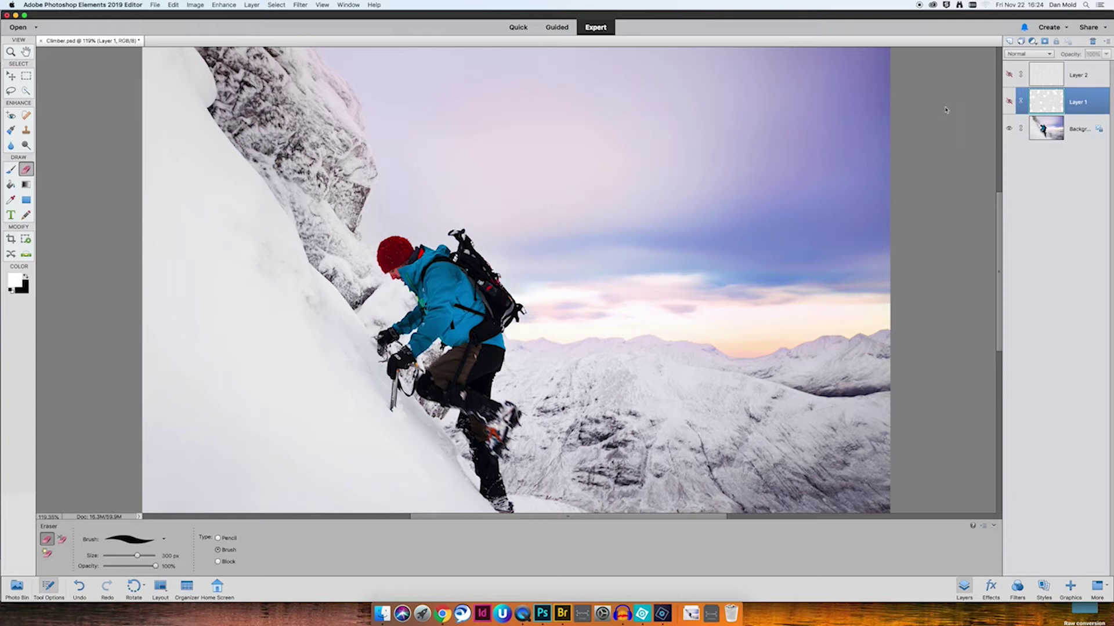
{"action": "left_click", "coordinate": [1085, 77]}
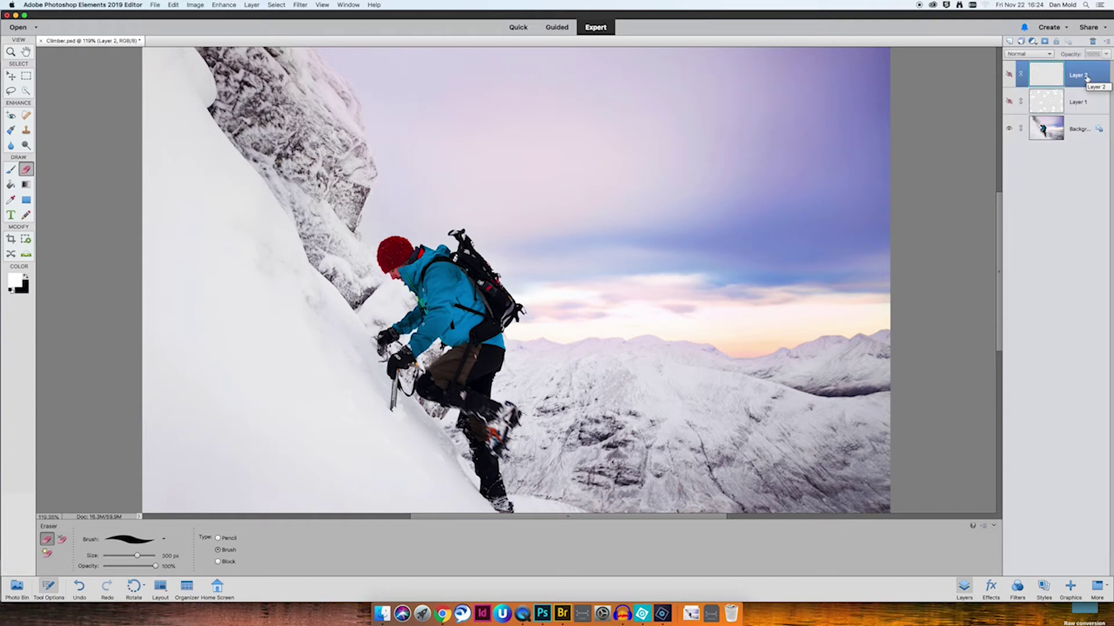
{"action": "key", "text": "BackSpace"}
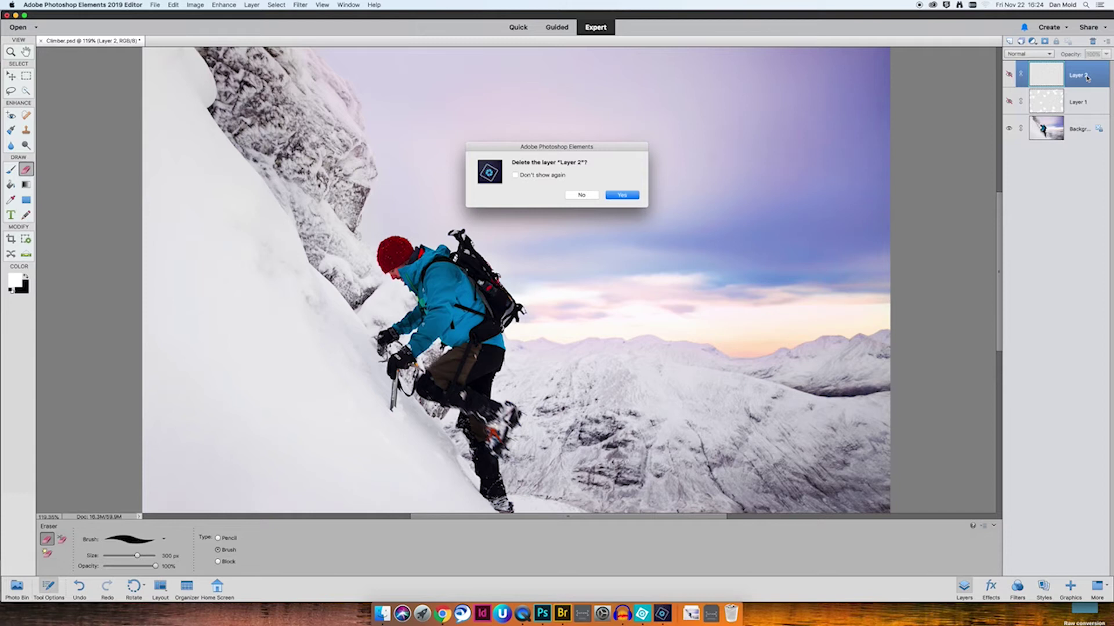
{"action": "key", "text": "Return"}
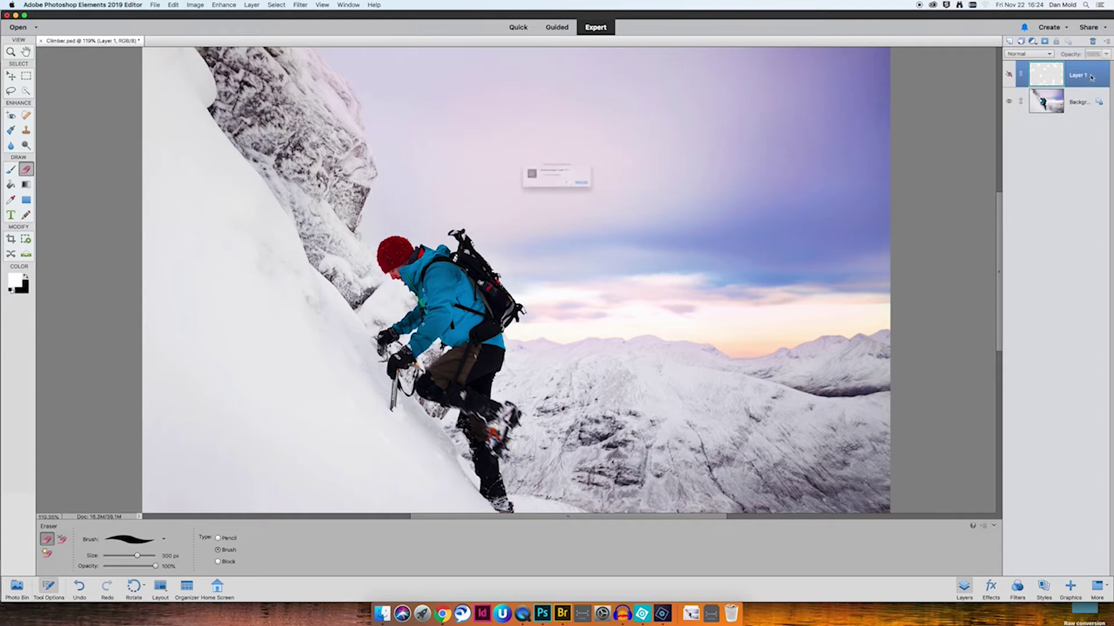
{"action": "key", "text": "BackSpace"}
{"action": "left_click", "coordinate": [619, 196]}
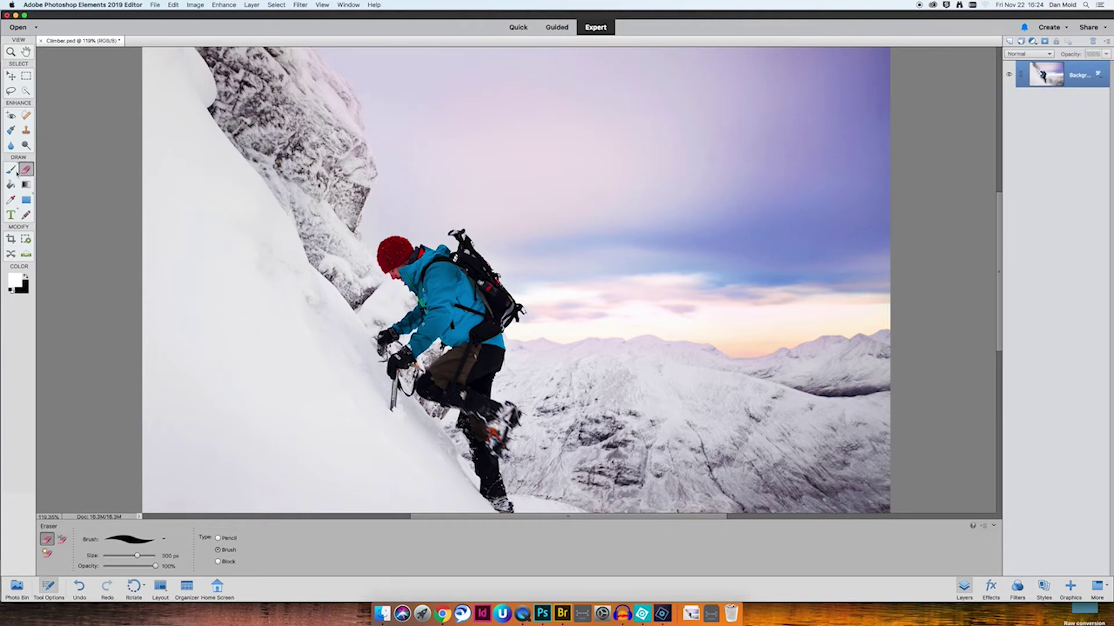
- Load the Snow Brush.abr brush set from the Downloads folder for the Brush tool
{"action": "left_click", "coordinate": [11, 170]}
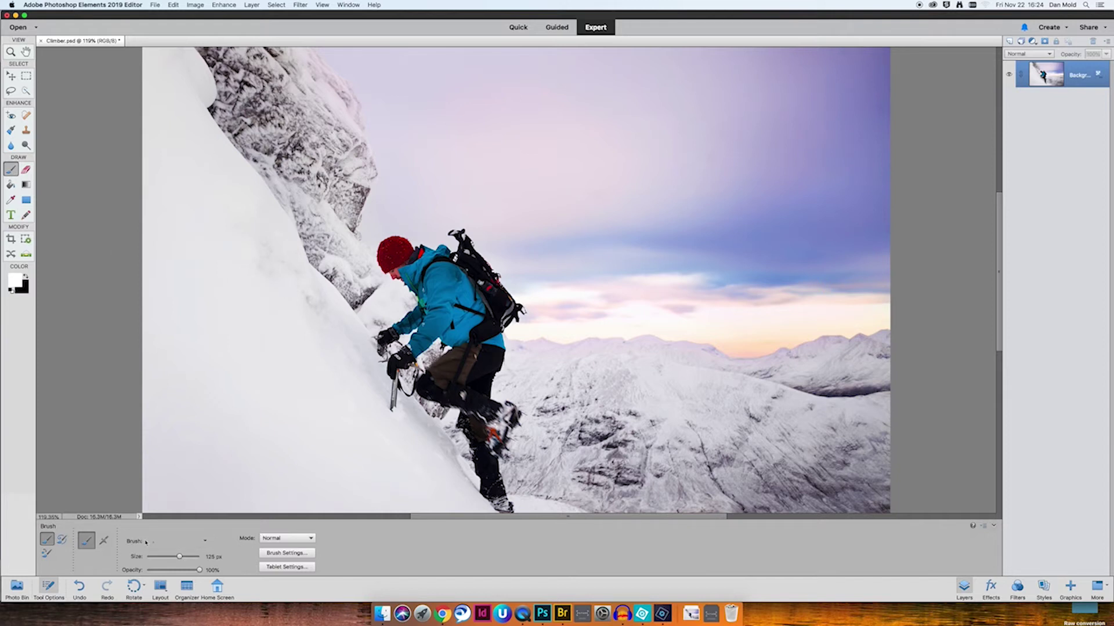
{"action": "left_click", "coordinate": [174, 540]}
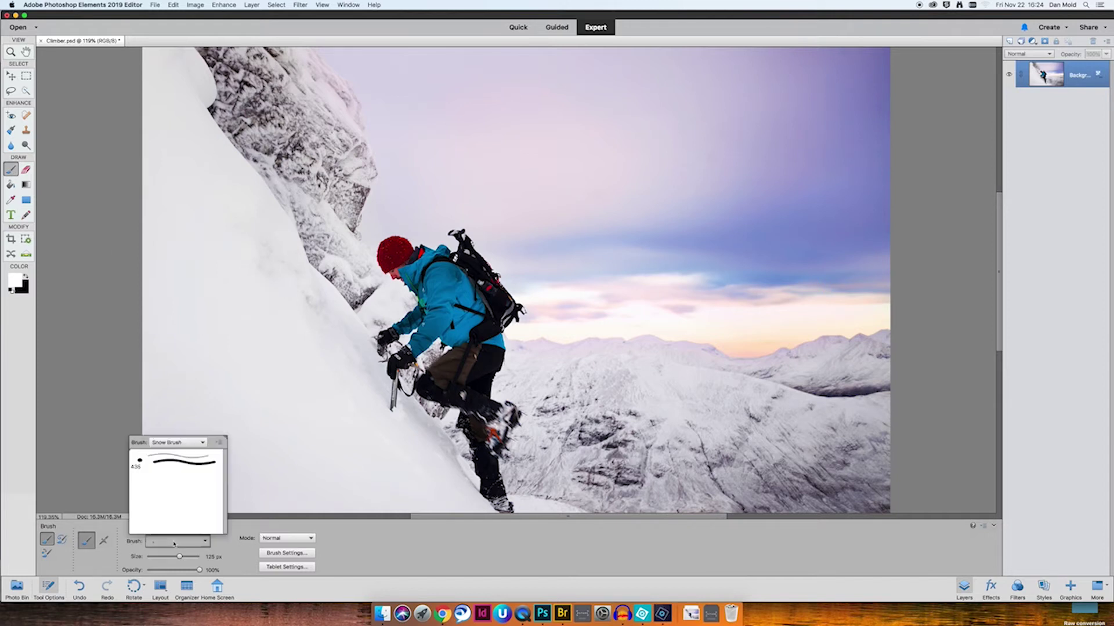
{"action": "left_click", "coordinate": [220, 443]}
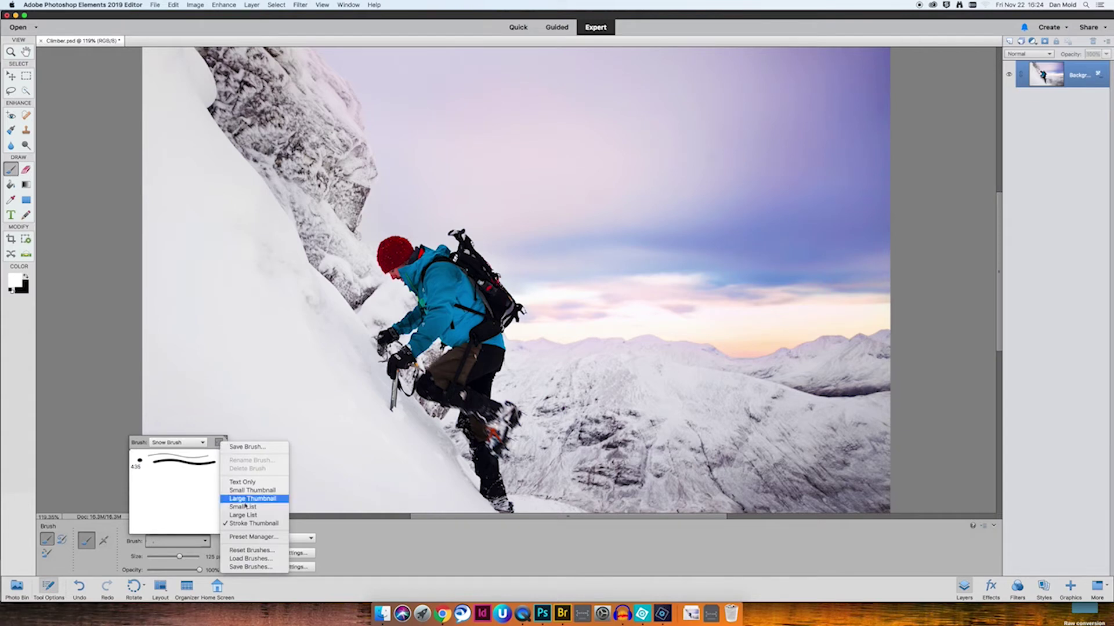
{"action": "left_click", "coordinate": [274, 559]}
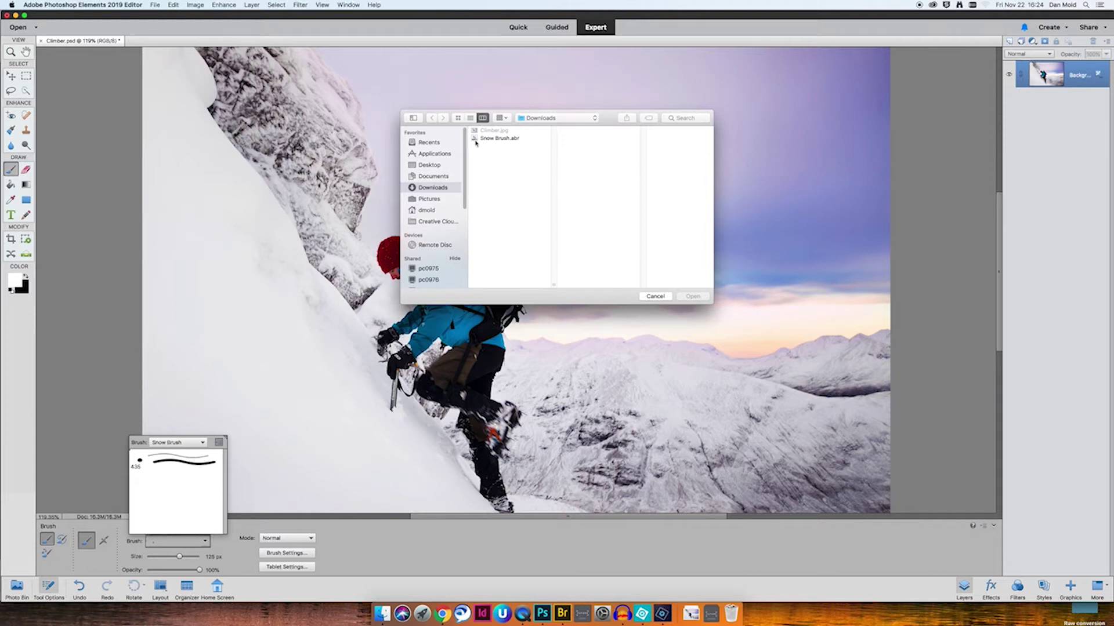
{"action": "right_click", "coordinate": [510, 139]}
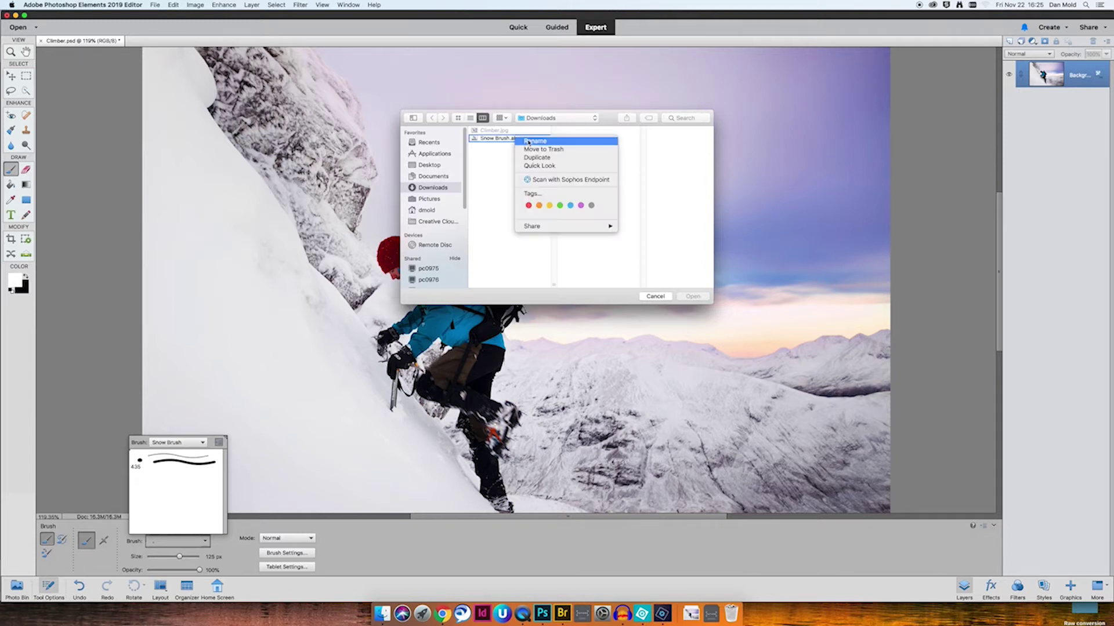
{"action": "left_click", "coordinate": [496, 140]}
{"action": "left_click", "coordinate": [495, 140]}
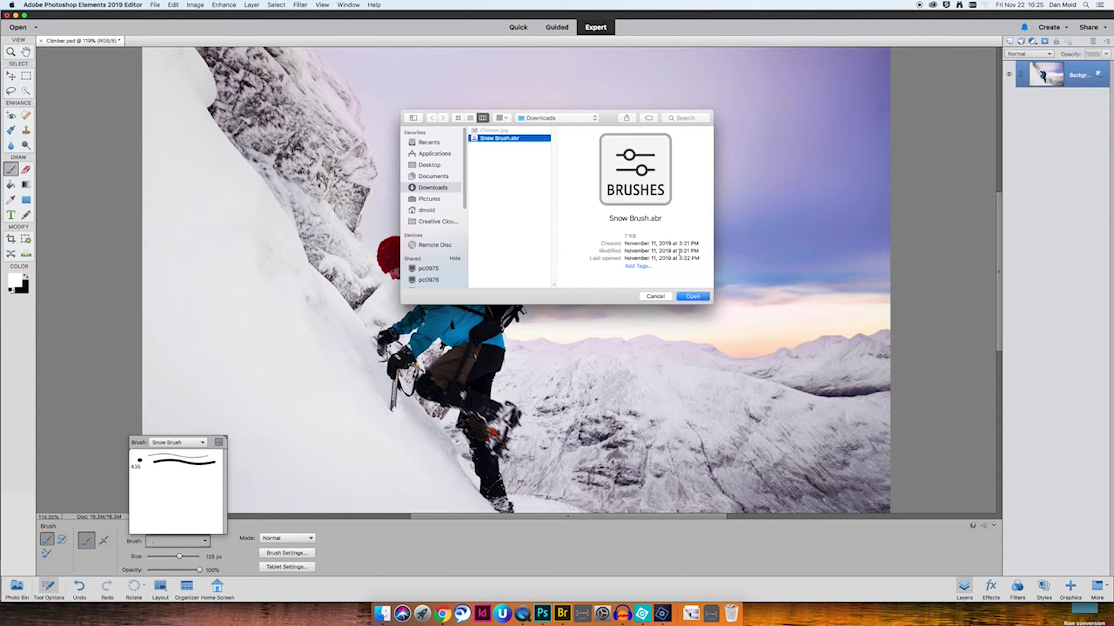
{"action": "left_click", "coordinate": [704, 299]}
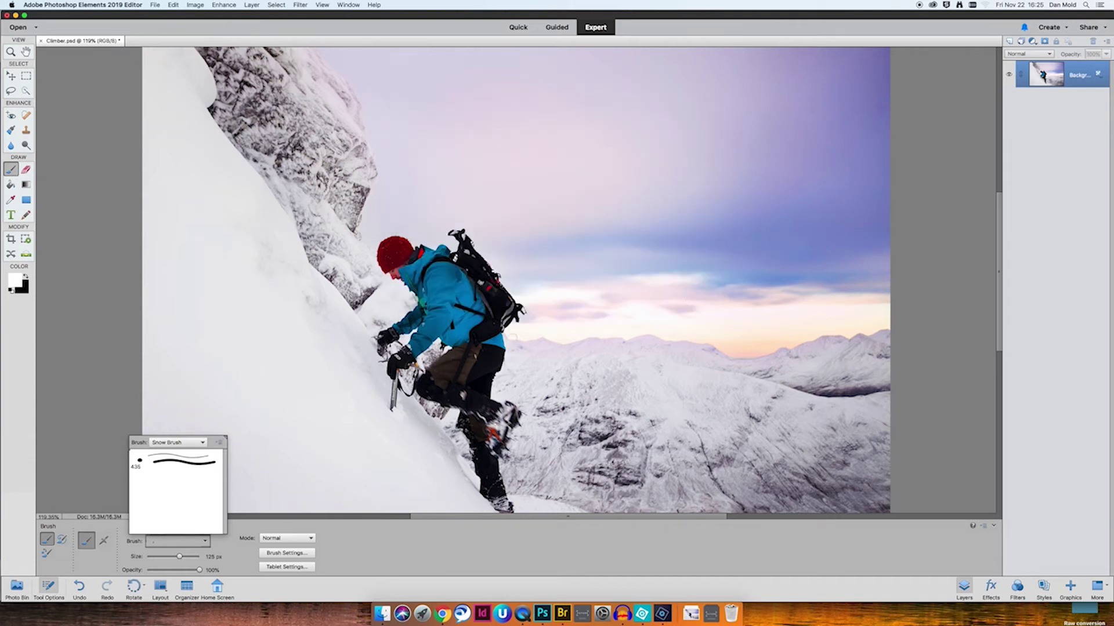
- Enlarge the snow brush to 1000 px
{"action": "left_click", "coordinate": [606, 214]}
{"action": "key", "text": "bracketright"}
{"action": "key", "text": "bracketright"}
{"action": "key", "text": "bracketright"}
{"action": "key", "text": "bracketright"}
{"action": "key", "text": "bracketright"}
{"action": "key", "text": "bracketright"}
{"action": "key", "text": "bracketright"}
{"action": "key", "text": "bracketright"}
{"action": "key", "text": "bracketright"}
{"action": "key", "text": "bracketright"}
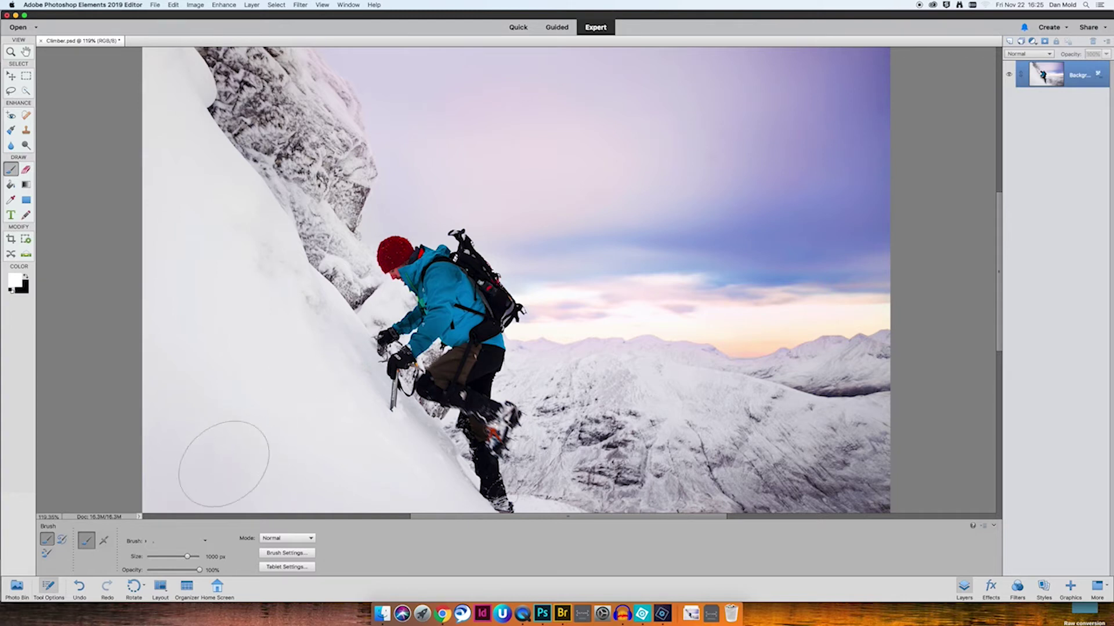
- Set the brush's fade to 9999, hue jitter 0%, scatter 100%, spacing 1000% and roundness 100%, and adjust its angle
{"action": "left_click", "coordinate": [308, 554]}
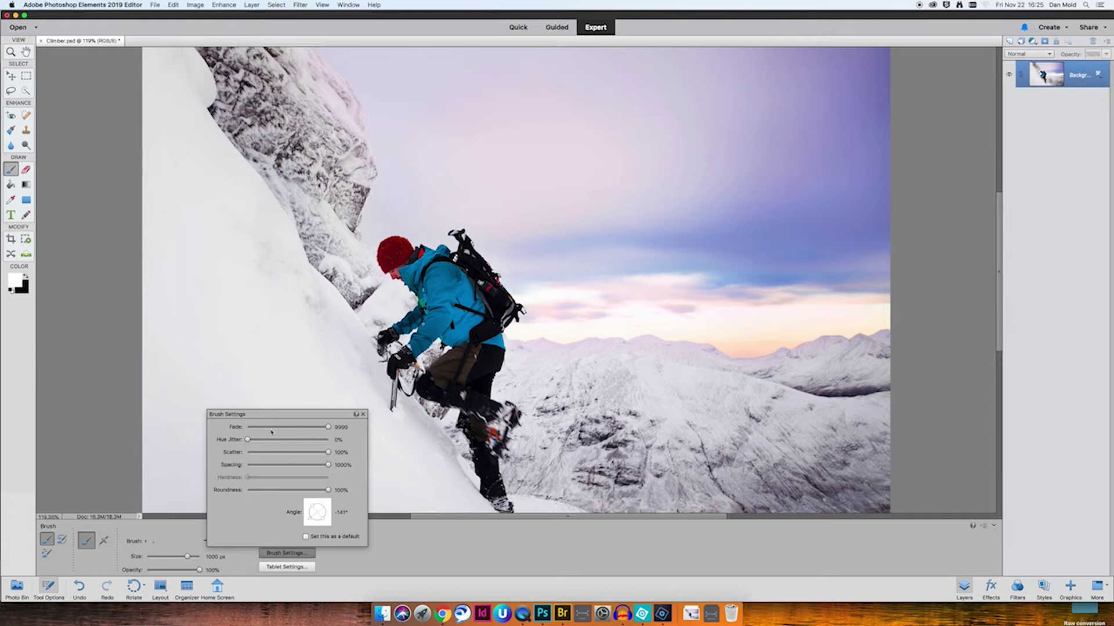
{"action": "left_click", "coordinate": [347, 427]}
{"action": "left_click_drag", "start_coordinate": [311, 429], "coordinate": [264, 428]}
{"action": "left_click", "coordinate": [265, 453]}
{"action": "left_click", "coordinate": [260, 465]}
{"action": "left_click", "coordinate": [264, 490]}
{"action": "left_click_drag", "start_coordinate": [264, 427], "coordinate": [347, 427]}
{"action": "left_click_drag", "start_coordinate": [265, 452], "coordinate": [329, 453]}
{"action": "left_click_drag", "start_coordinate": [260, 465], "coordinate": [330, 465]}
{"action": "left_click_drag", "start_coordinate": [264, 490], "coordinate": [329, 491]}
{"action": "left_click", "coordinate": [340, 440]}
{"action": "mouse_move", "coordinate": [329, 512]}
{"action": "left_mouse_down"}
{"action": "mouse_move", "coordinate": [318, 519]}
{"action": "mouse_move", "coordinate": [329, 505]}
{"action": "mouse_move", "coordinate": [343, 512]}
{"action": "left_mouse_up"}
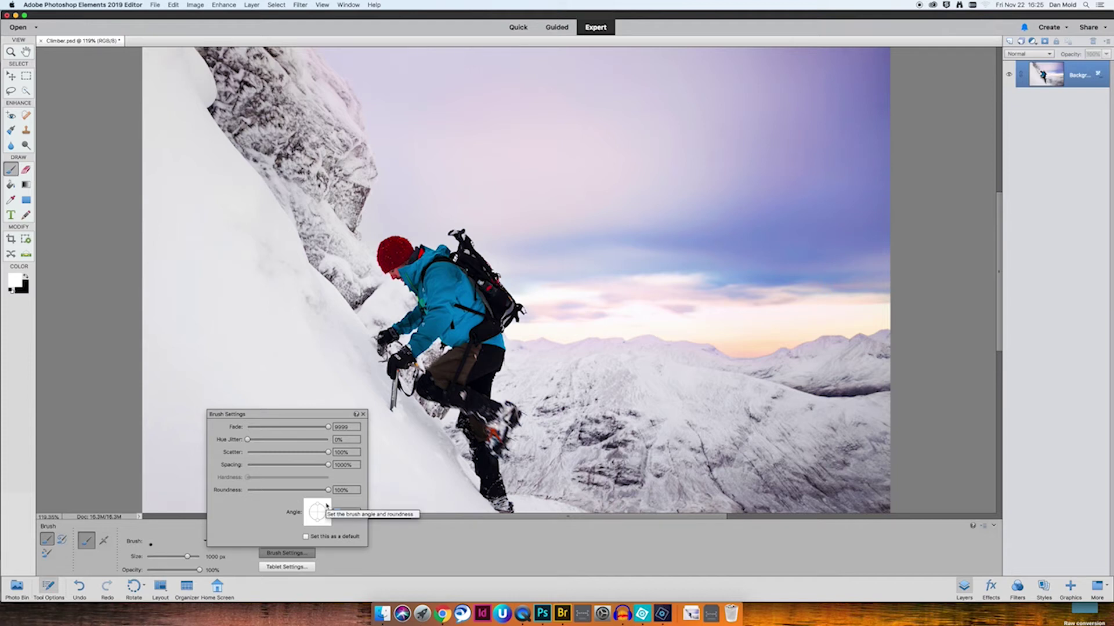
{"action": "left_click", "coordinate": [450, 540]}
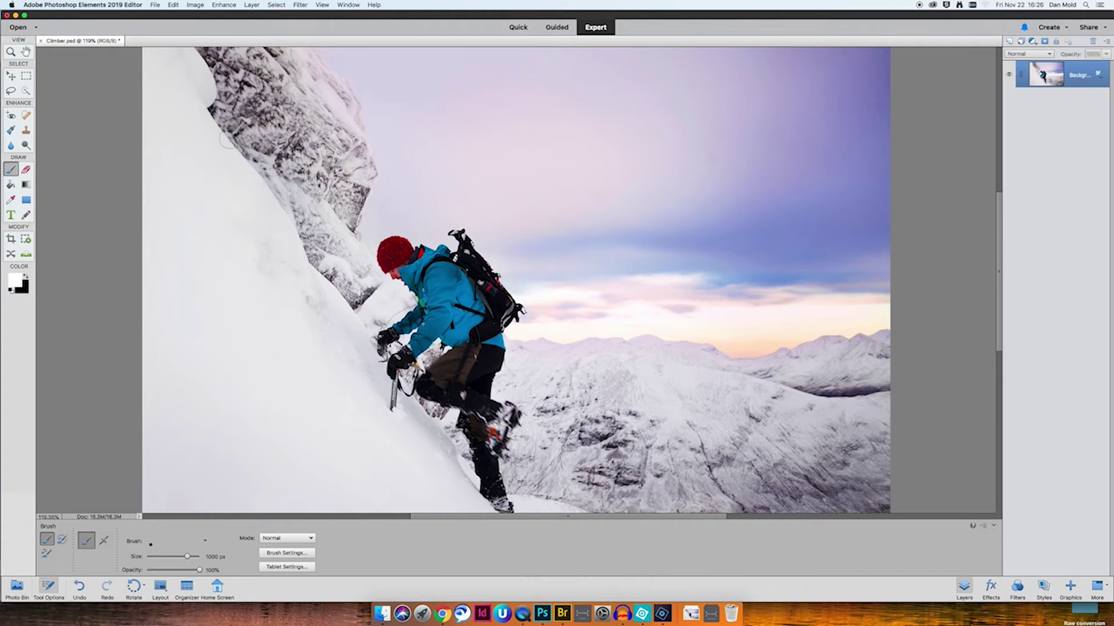
- Add a new blank layer above the background photo
{"action": "left_click", "coordinate": [251, 5]}
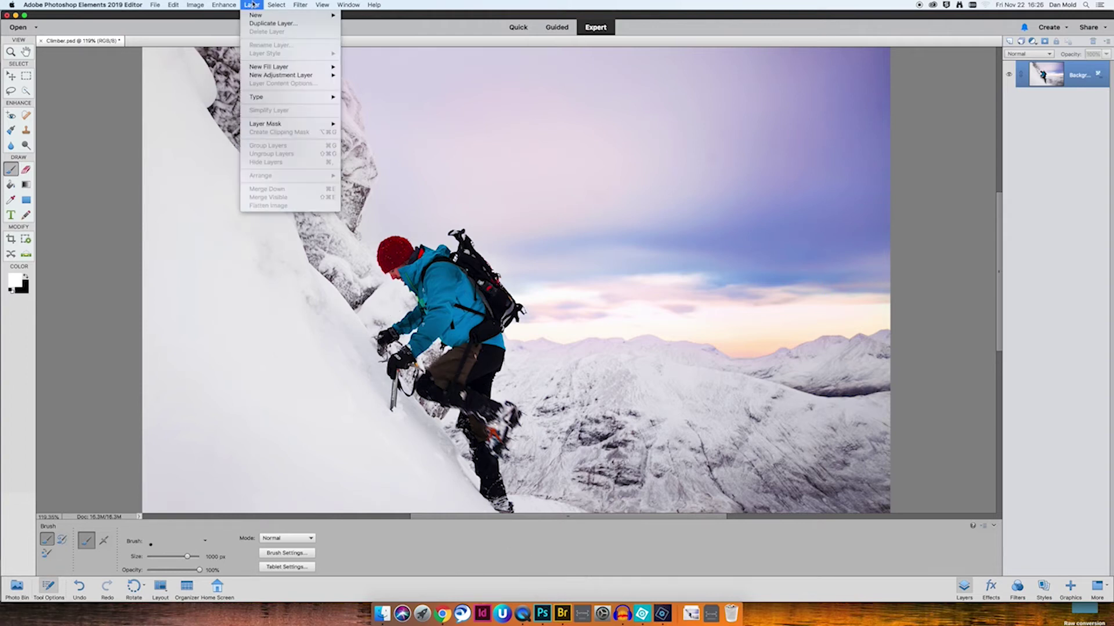
{"action": "mouse_move", "coordinate": [302, 15]}
{"action": "left_click", "coordinate": [376, 19]}
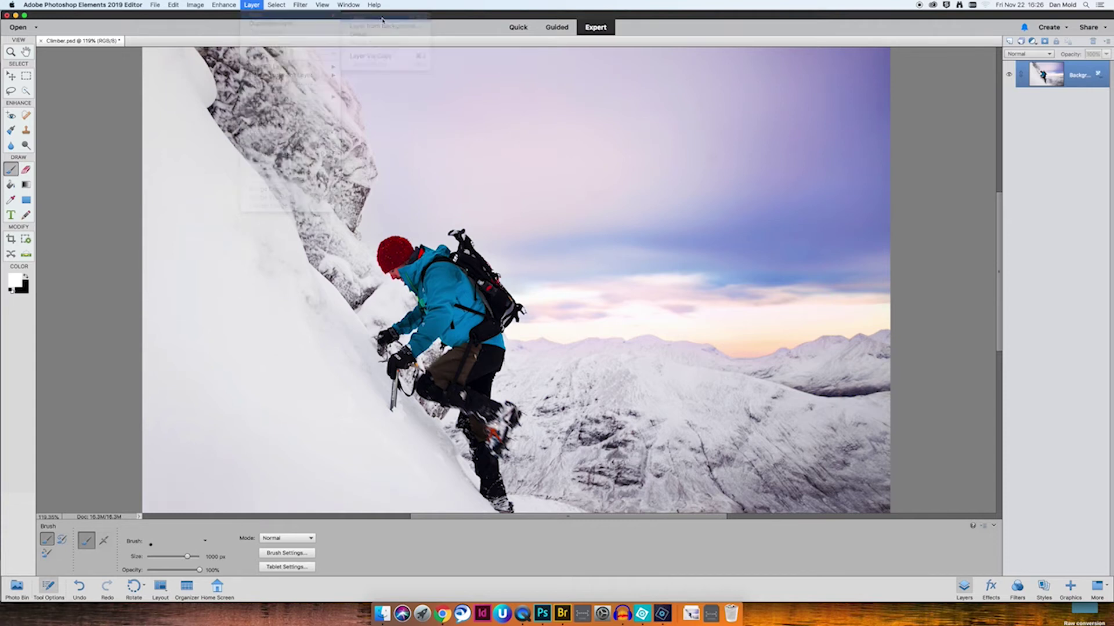
{"action": "left_click", "coordinate": [644, 271]}
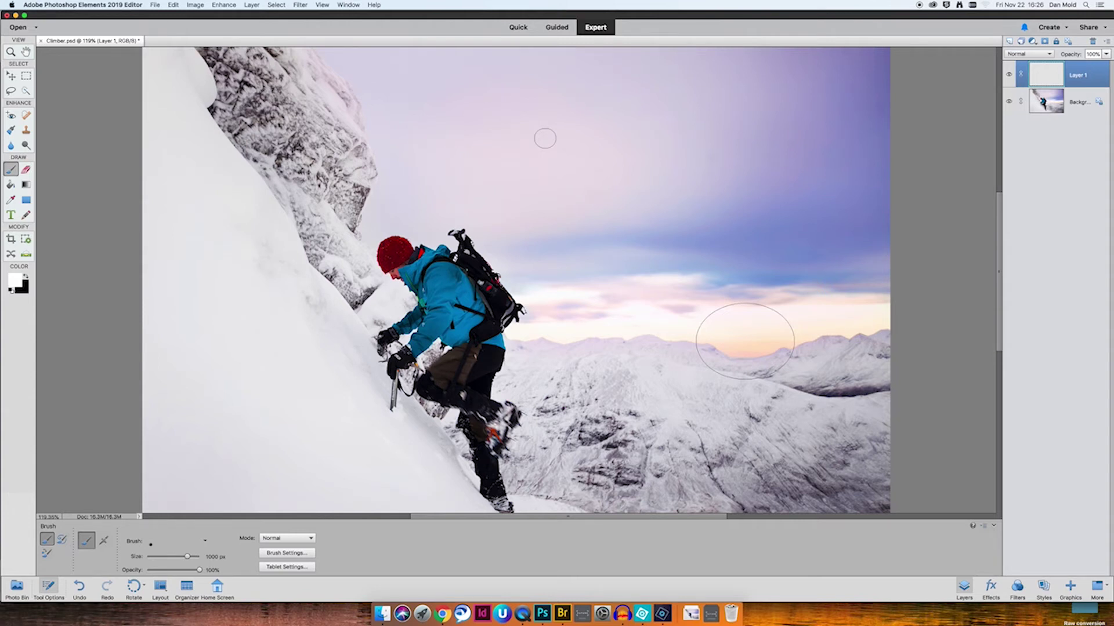
- Set the brush size to 600 px with white as the foreground colour
{"action": "key", "text": "x"}
{"action": "key", "text": "x"}
{"action": "key", "text": "bracketright"}
{"action": "key", "text": "bracketright"}
{"action": "key", "text": "bracketleft"}
{"action": "key", "text": "bracketleft"}
{"action": "key", "text": "bracketleft"}
{"action": "key", "text": "bracketleft"}
{"action": "key", "text": "bracketleft"}
{"action": "key", "text": "bracketleft"}
- Stamp white snowflakes on Layer 1, scattered across the sky, the mountains and the climber
{"action": "left_click", "coordinate": [682, 108]}
{"action": "left_click", "coordinate": [590, 120]}
{"action": "left_click", "coordinate": [393, 129]}
{"action": "left_click", "coordinate": [849, 406]}
{"action": "left_click", "coordinate": [745, 145]}
{"action": "left_click", "coordinate": [863, 266]}
{"action": "left_click", "coordinate": [728, 284]}
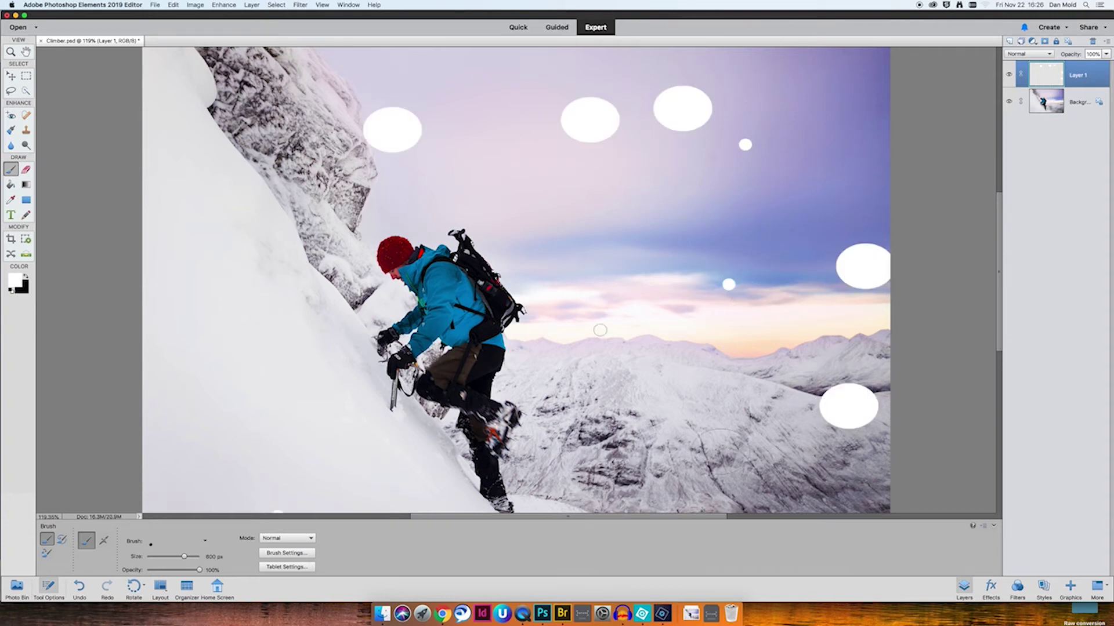
{"action": "left_click", "coordinate": [534, 349]}
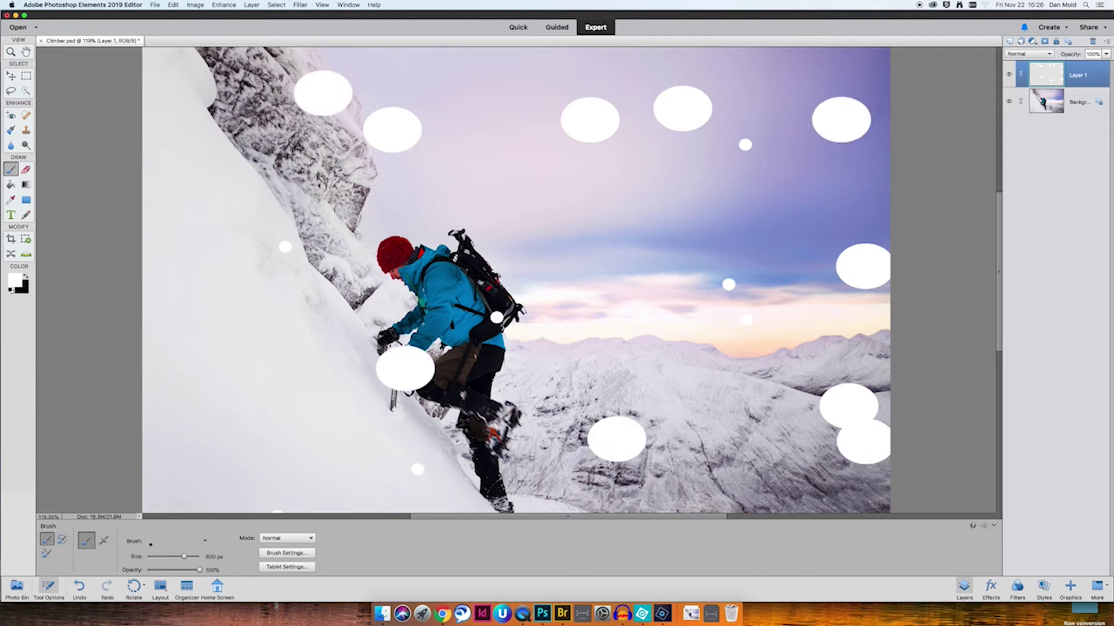
- Rotate the brush tip to a steep angle and stamp more snowflakes around the climber and the sky
{"action": "left_click", "coordinate": [306, 555]}
{"action": "left_click_drag", "start_coordinate": [320, 510], "coordinate": [323, 505]}
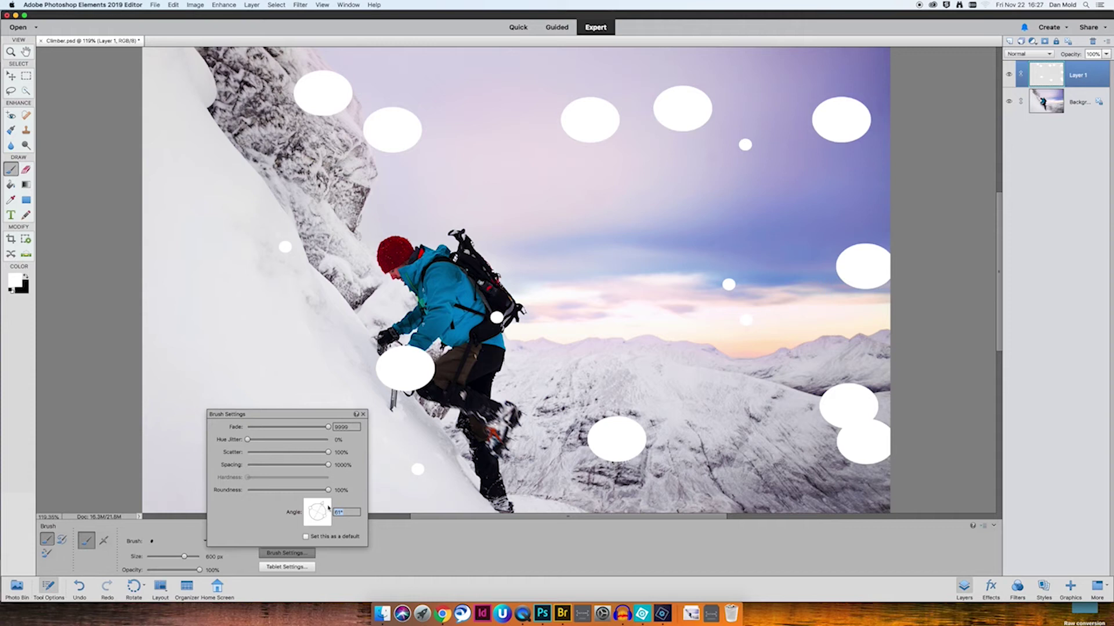
{"action": "left_click", "coordinate": [363, 415]}
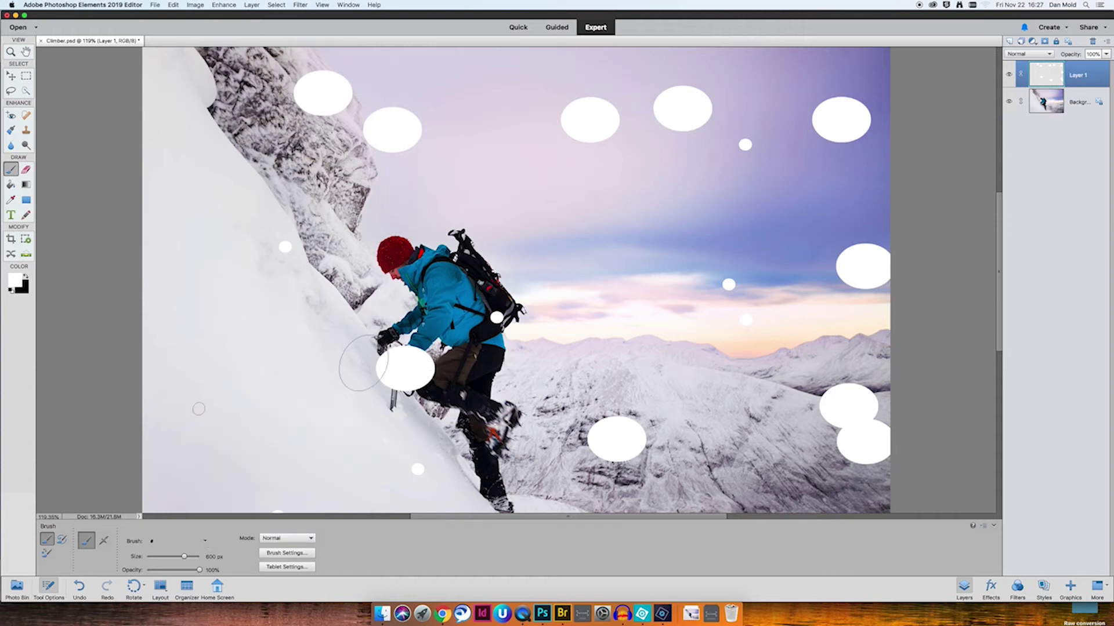
{"action": "left_click", "coordinate": [344, 336]}
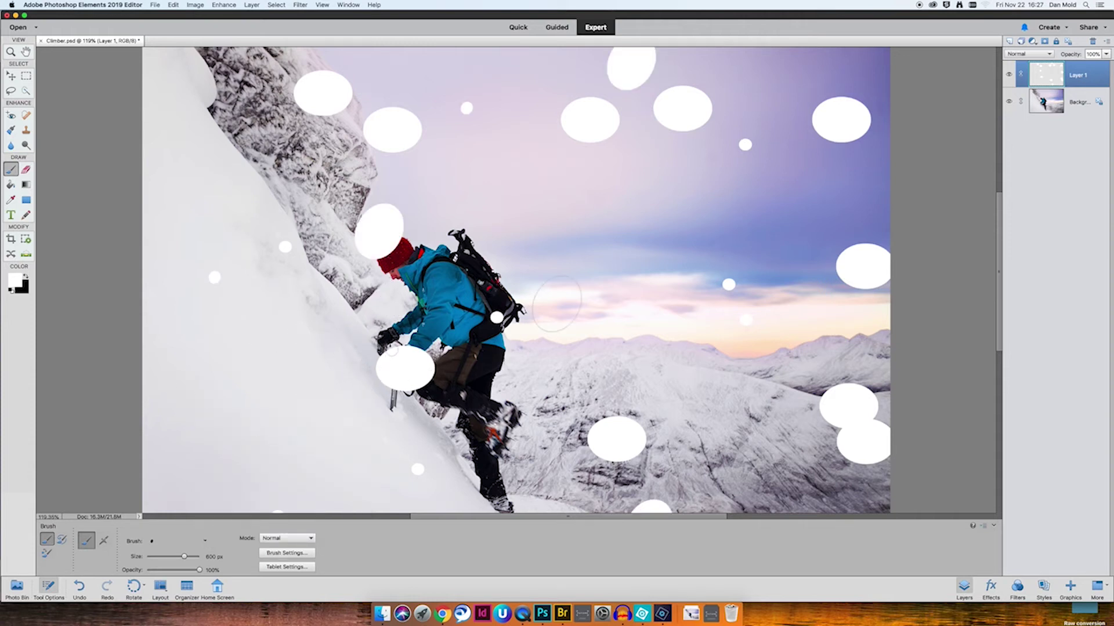
{"action": "left_click", "coordinate": [760, 339]}
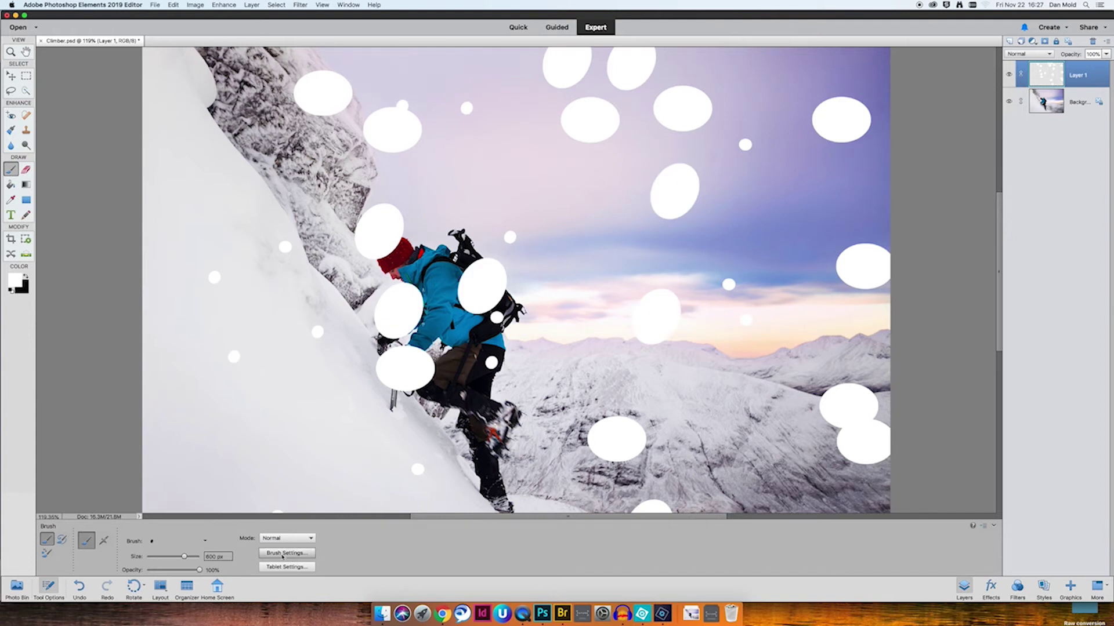
- Set the brush angle to -144° and stamp more snowflakes over the slope, the sky and the distant mountains
{"action": "left_click", "coordinate": [282, 554]}
{"action": "left_click_drag", "start_coordinate": [323, 512], "coordinate": [309, 521]}
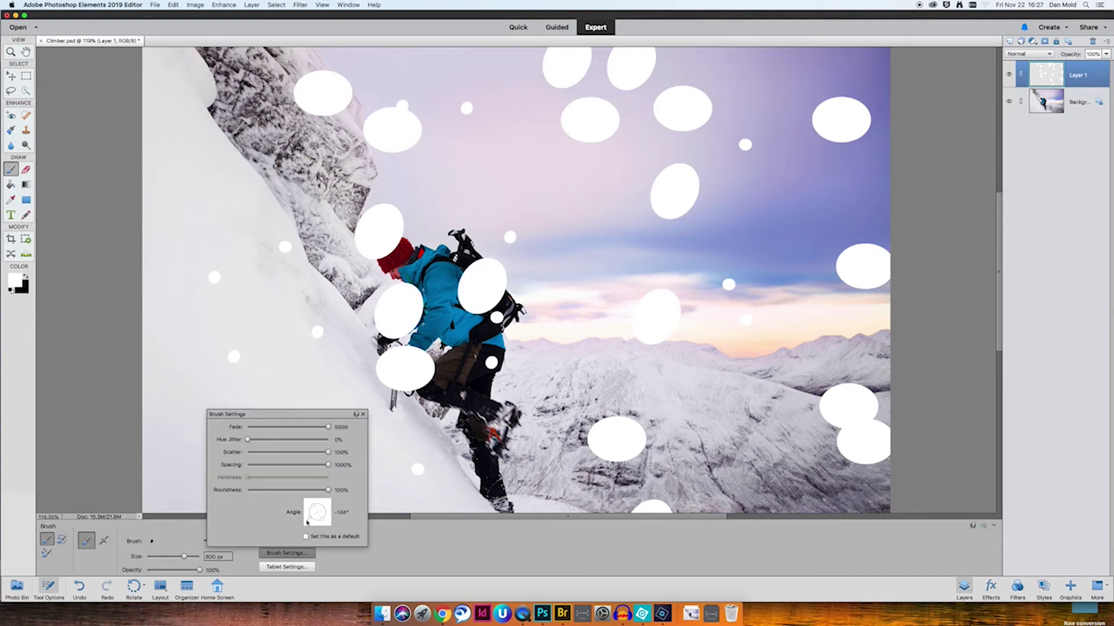
{"action": "left_click", "coordinate": [363, 415]}
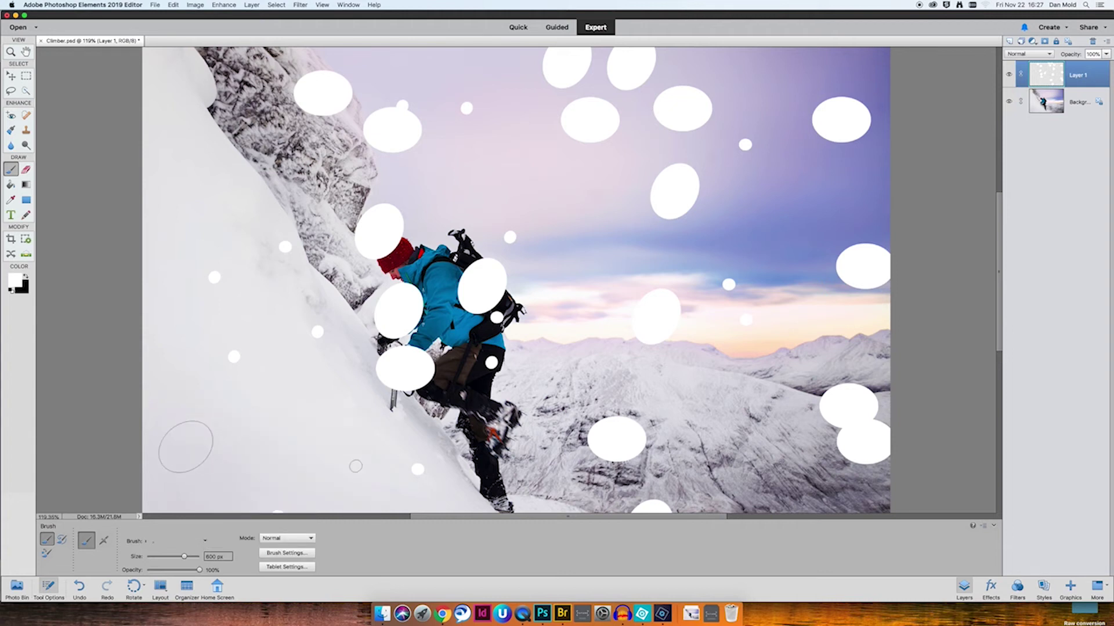
{"action": "left_click", "coordinate": [191, 438]}
{"action": "left_click", "coordinate": [214, 147]}
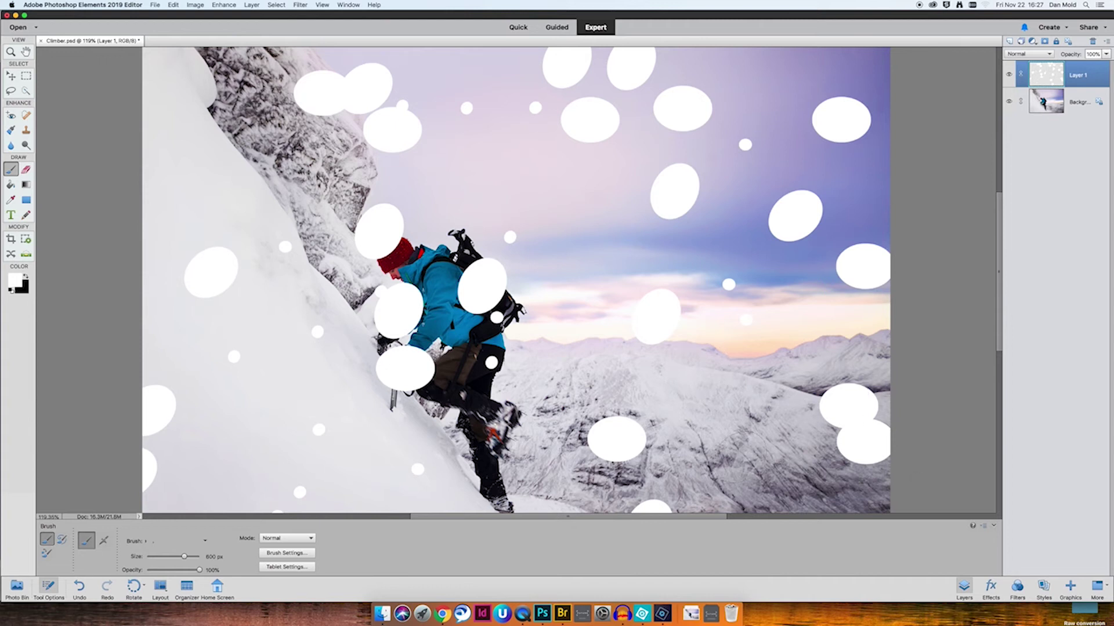
{"action": "left_click", "coordinate": [729, 436]}
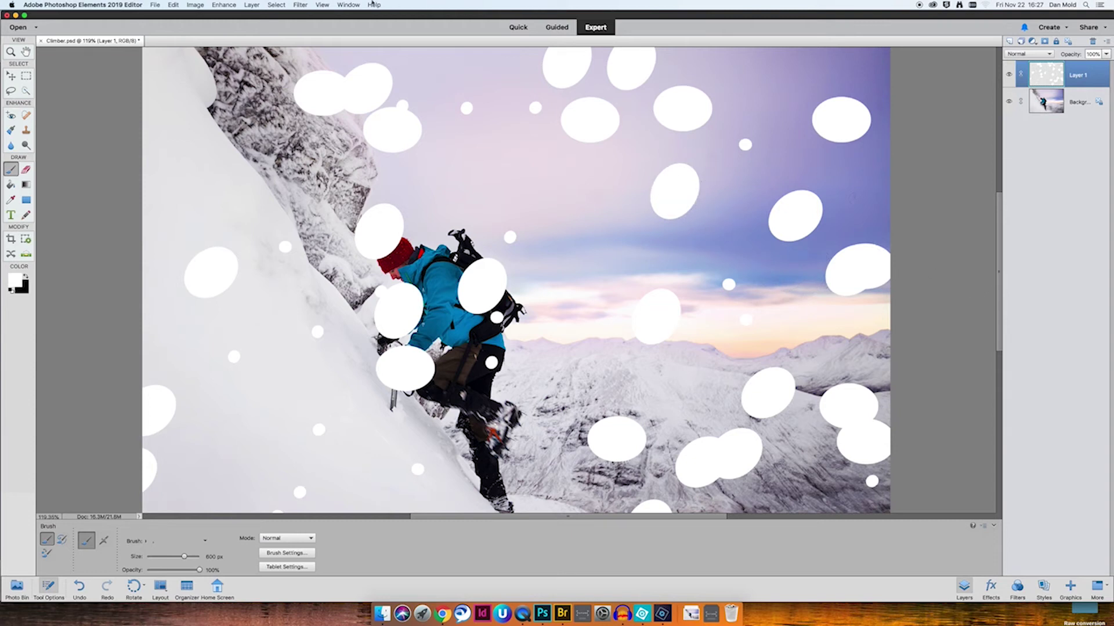
- Apply a Gaussian Blur with a 6.0 pixel radius to the snowflake layer and return to the Brush tool
{"action": "left_click", "coordinate": [300, 5]}
{"action": "mouse_move", "coordinate": [351, 67]}
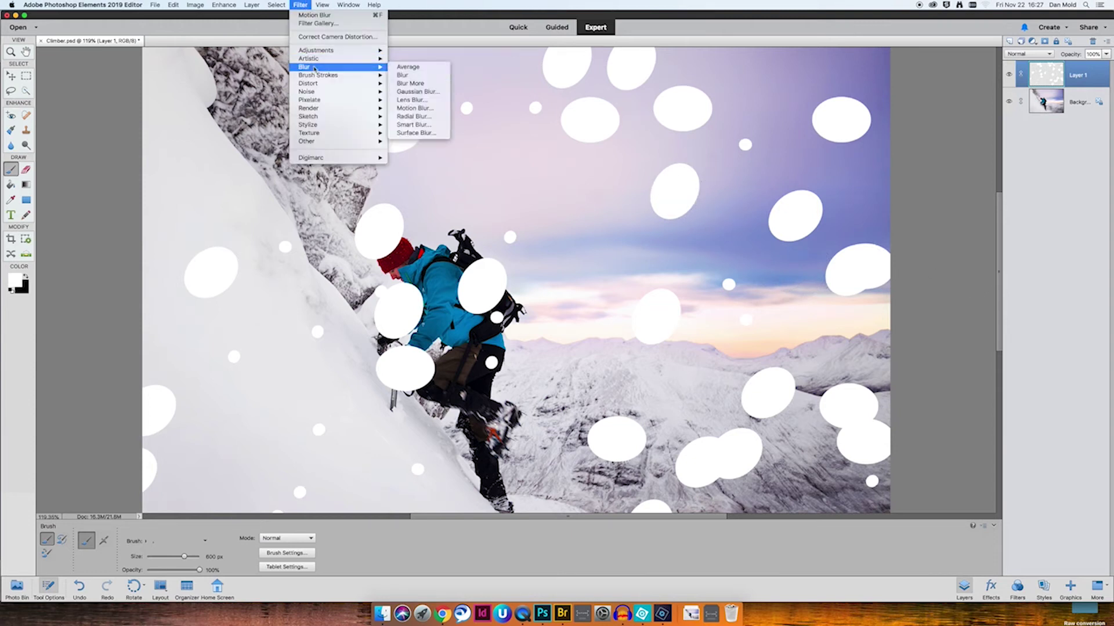
{"action": "left_click", "coordinate": [440, 94]}
{"action": "left_click_drag", "start_coordinate": [740, 214], "coordinate": [647, 238]}
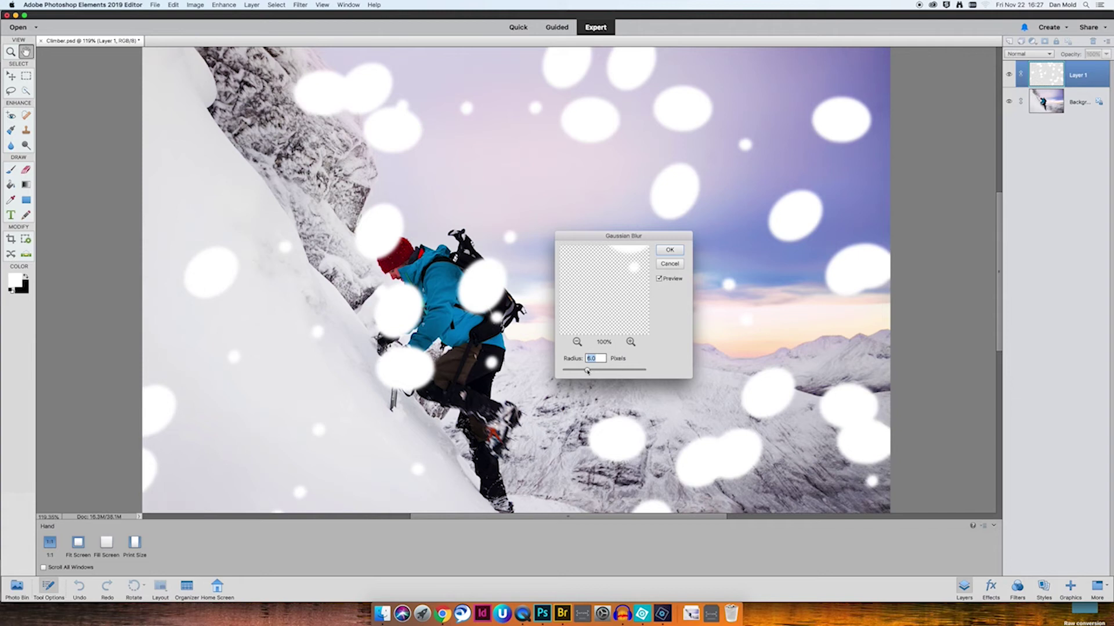
{"action": "left_click", "coordinate": [666, 250]}
{"action": "key", "text": "b"}
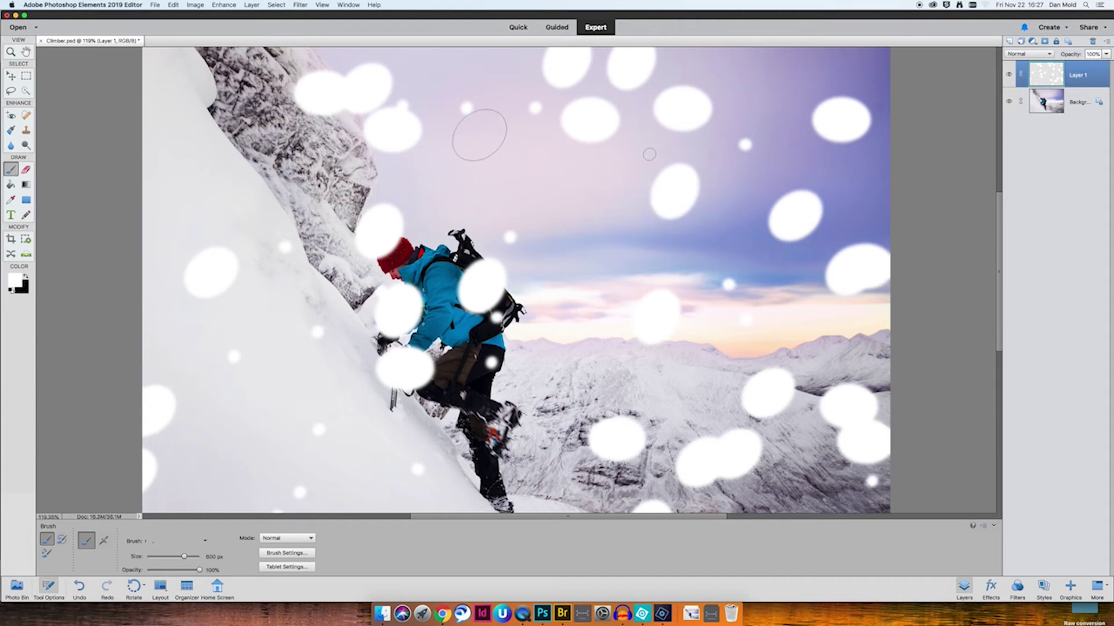
- Apply a Motion Blur at a 59° angle with a 152 pixel distance to the large snowflakes on Layer 1, returning to the Brush tool
{"action": "left_click", "coordinate": [303, 4]}
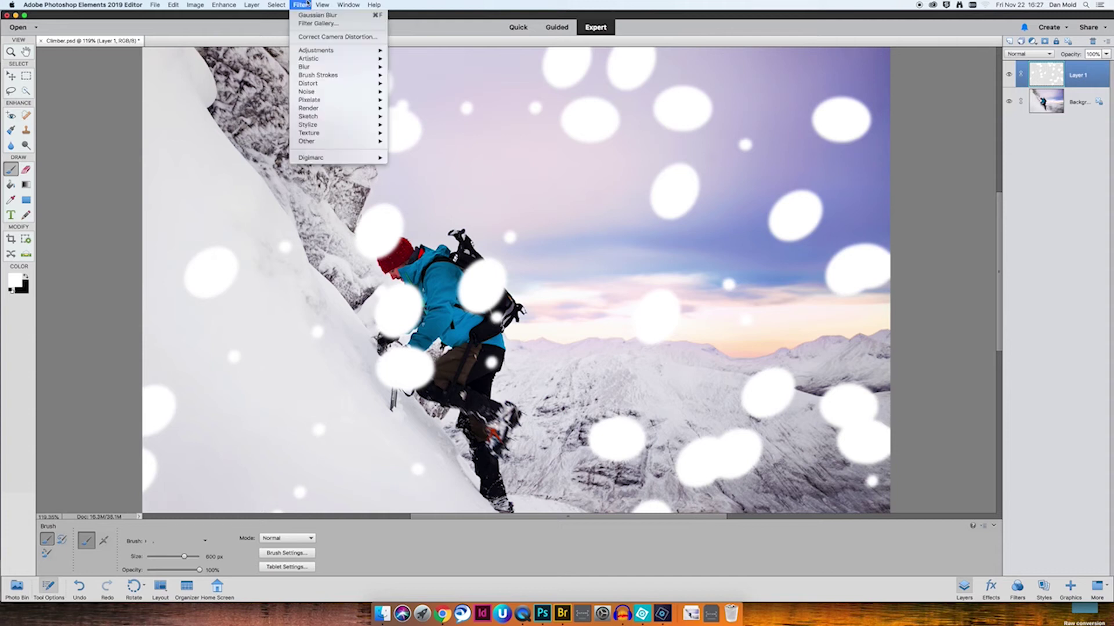
{"action": "mouse_move", "coordinate": [348, 67]}
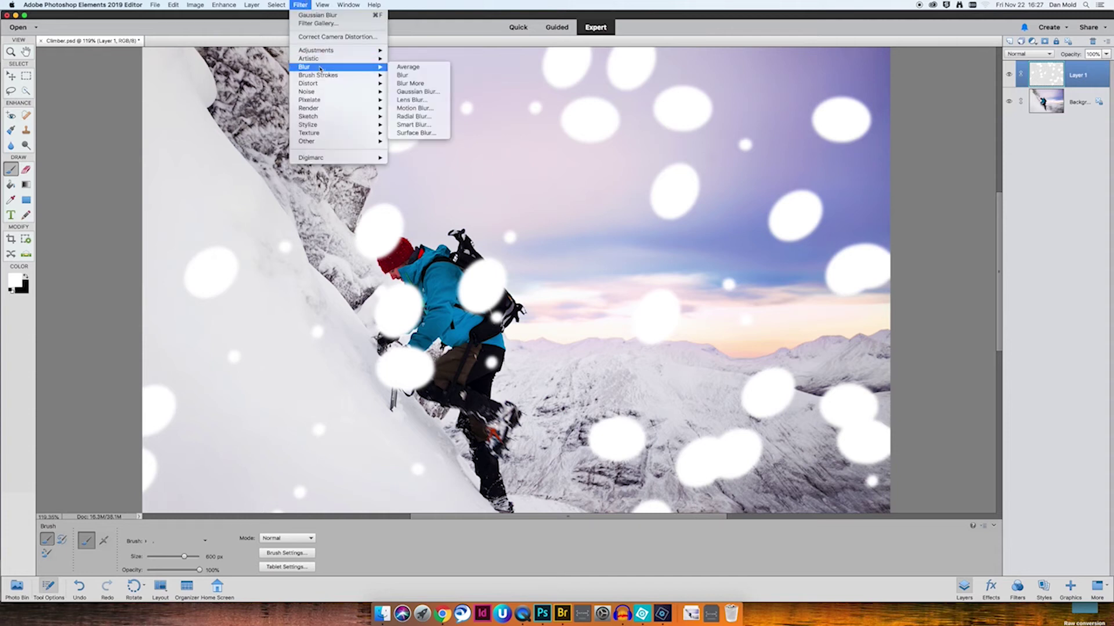
{"action": "left_click", "coordinate": [429, 108]}
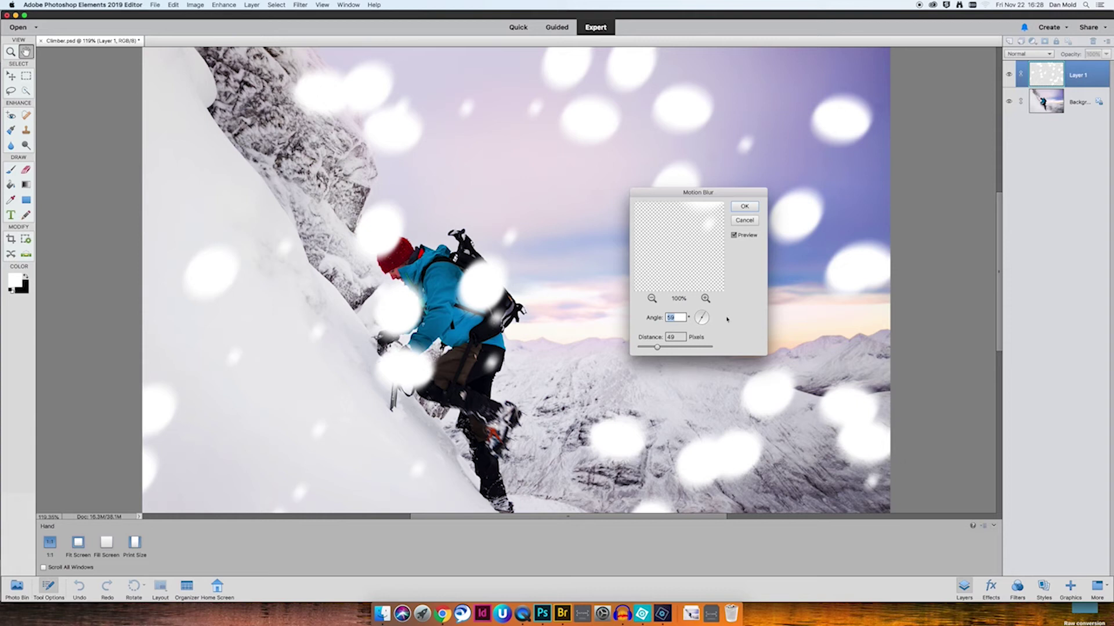
{"action": "left_click_drag", "start_coordinate": [657, 348], "coordinate": [671, 347]}
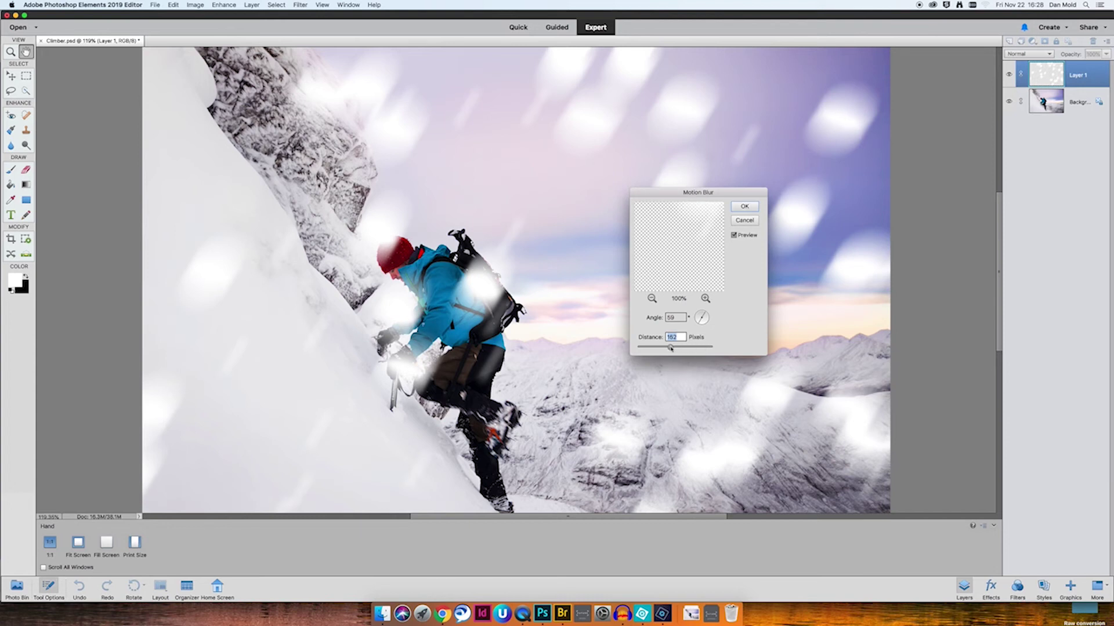
{"action": "left_click", "coordinate": [740, 207]}
{"action": "left_click", "coordinate": [744, 206]}
{"action": "key", "text": "b"}
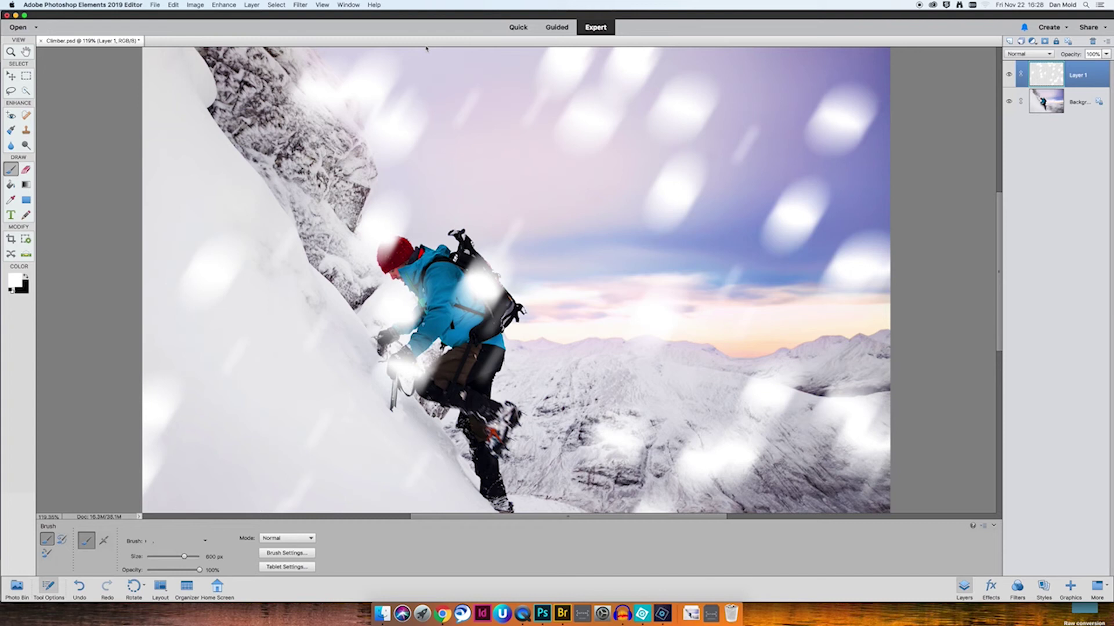
- Create a new layer above Layer 1 and reduce the snow brush size to about 125 px
{"action": "left_click", "coordinate": [249, 4]}
{"action": "mouse_move", "coordinate": [327, 15]}
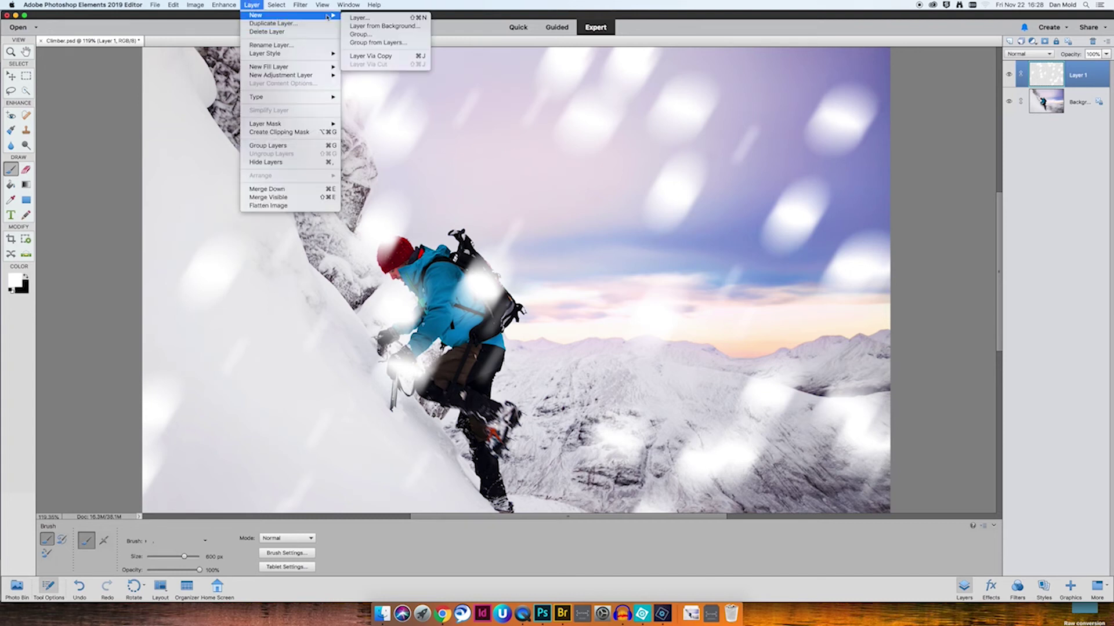
{"action": "left_click", "coordinate": [394, 21]}
{"action": "left_click", "coordinate": [628, 271]}
{"action": "key", "text": "bracketleft"}
{"action": "key", "text": "bracketleft"}
{"action": "key", "text": "bracketleft"}
{"action": "key", "text": "bracketleft"}
{"action": "key", "text": "bracketleft"}
{"action": "key", "text": "bracketleft"}
{"action": "key", "text": "bracketleft"}
{"action": "key", "text": "bracketleft"}
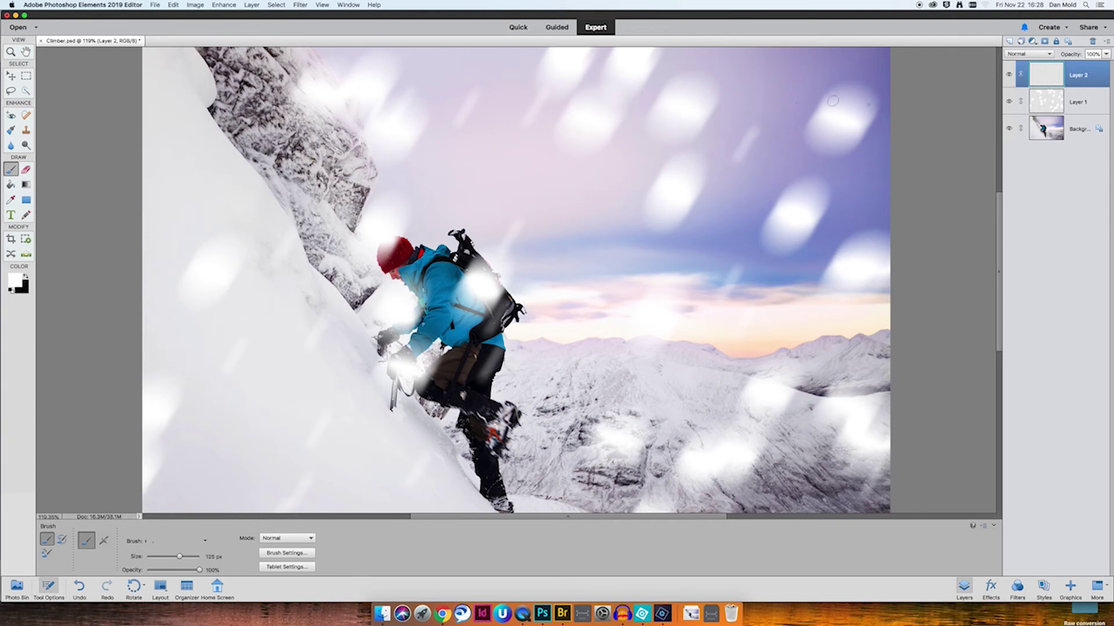
- Stamp small white snowflakes across the sky on Layer 2, changing the brush angle partway through
{"action": "left_click_drag", "start_coordinate": [799, 85], "coordinate": [835, 151]}
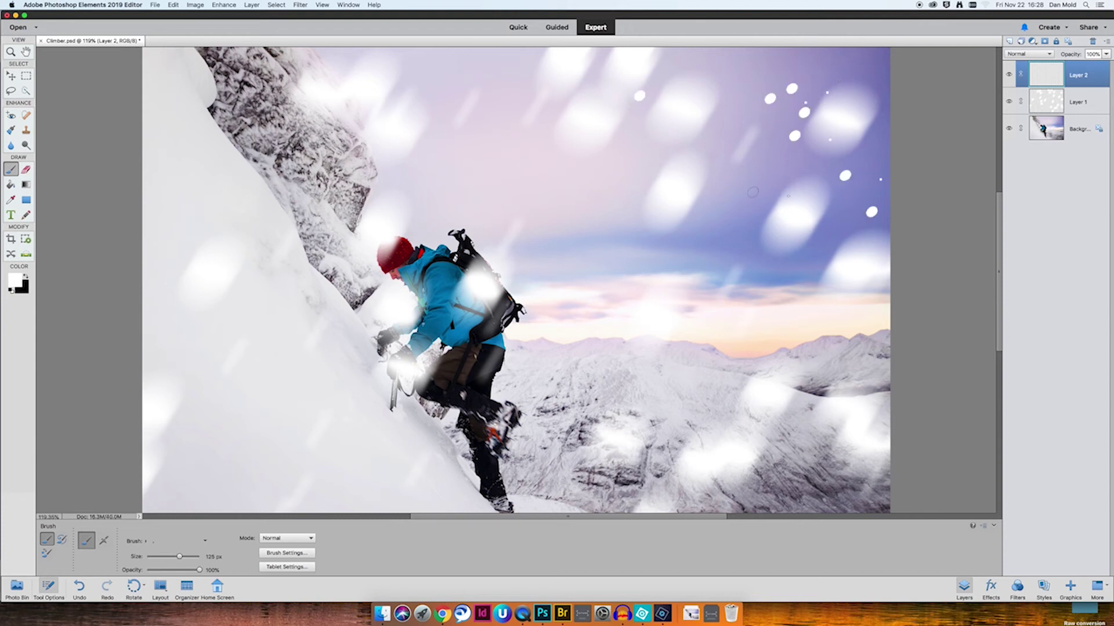
{"action": "left_click", "coordinate": [538, 68]}
{"action": "left_click", "coordinate": [287, 553]}
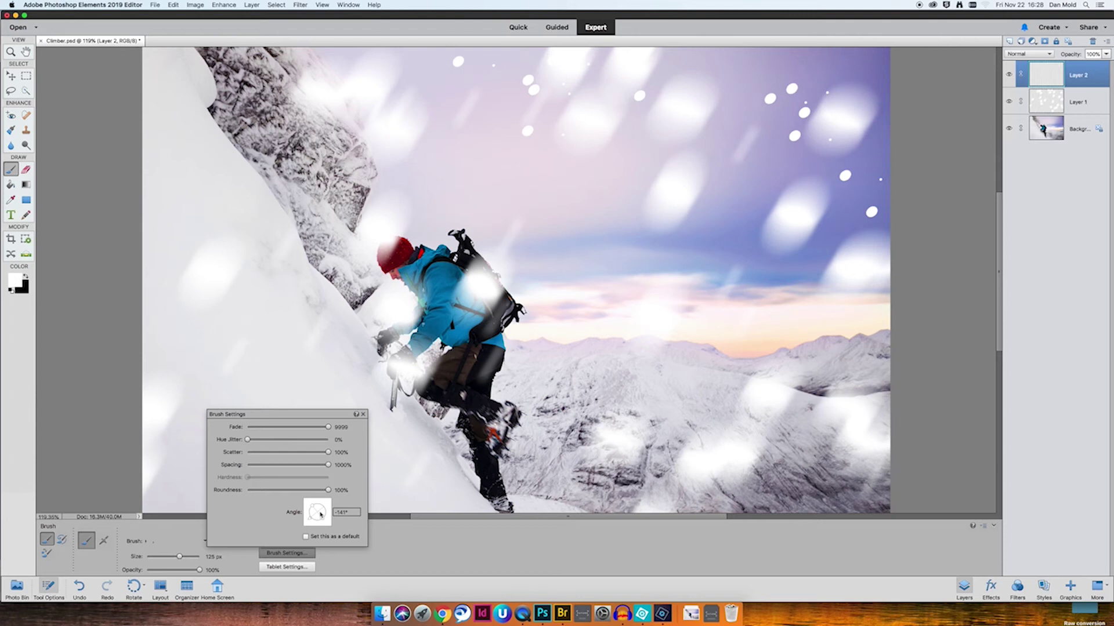
{"action": "left_click", "coordinate": [363, 414]}
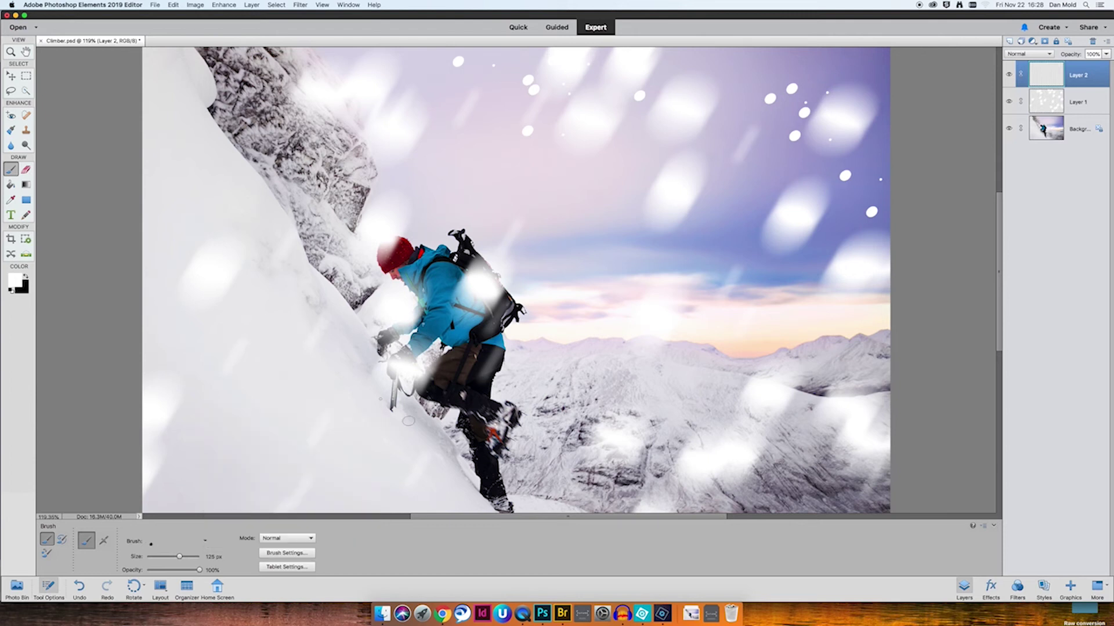
{"action": "left_click", "coordinate": [767, 215]}
{"action": "left_click", "coordinate": [566, 245]}
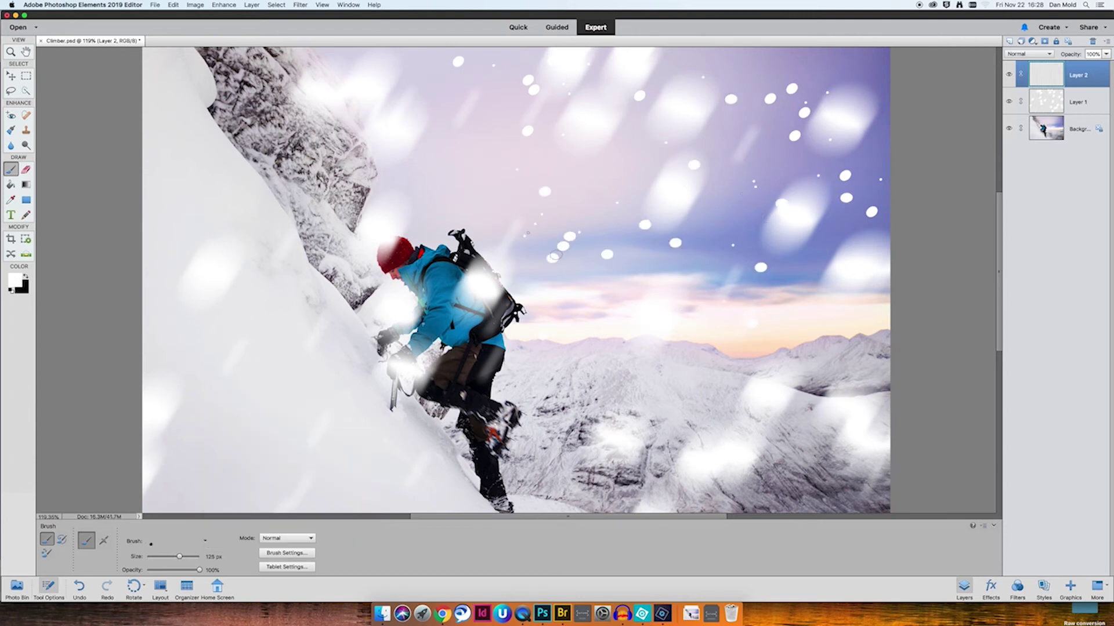
- Rotate the brush tip and stamp small snowflakes over the distant mountains and the climber's legs
{"action": "left_click", "coordinate": [287, 553]}
{"action": "left_click", "coordinate": [320, 520]}
{"action": "left_click", "coordinate": [363, 415]}
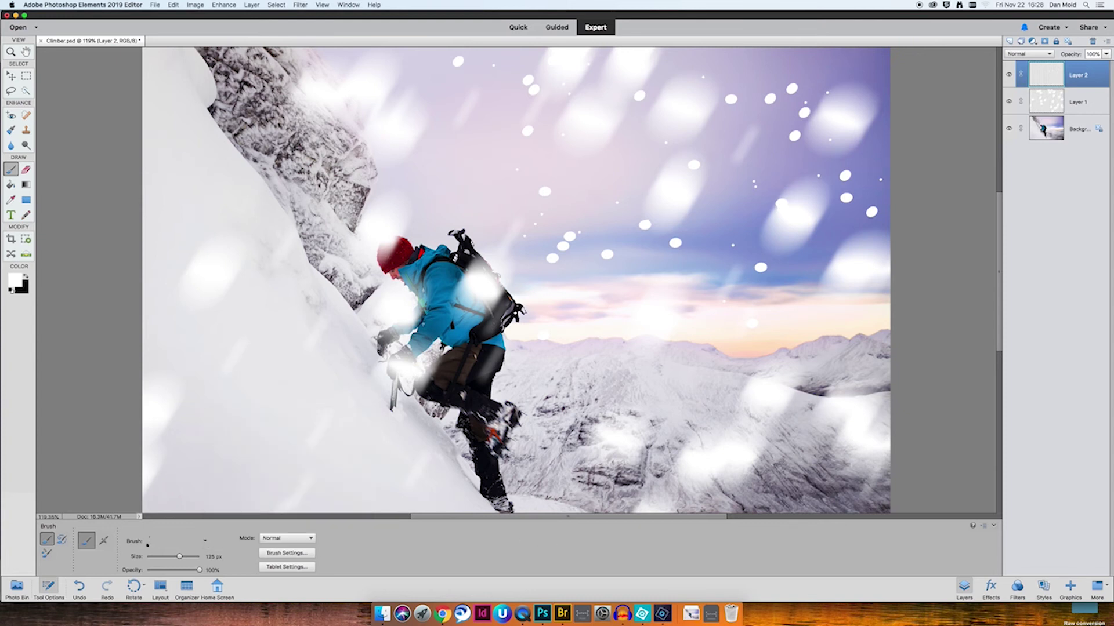
{"action": "left_click", "coordinate": [867, 358]}
{"action": "left_click", "coordinate": [493, 418]}
{"action": "left_click", "coordinate": [638, 441]}
{"action": "right_click", "coordinate": [672, 384]}
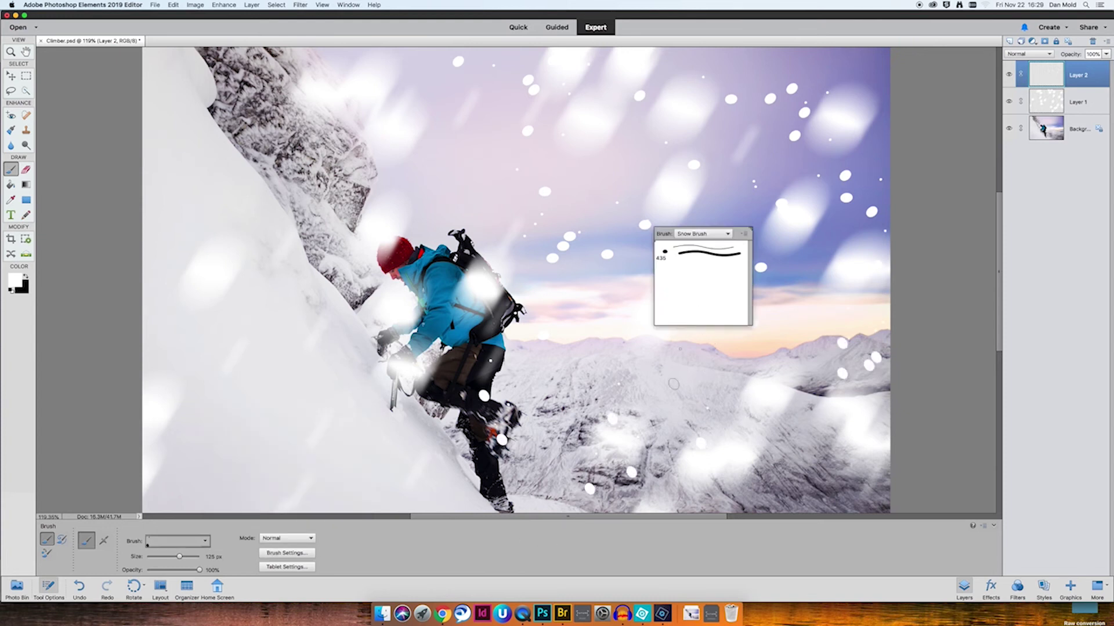
{"action": "left_click", "coordinate": [696, 377]}
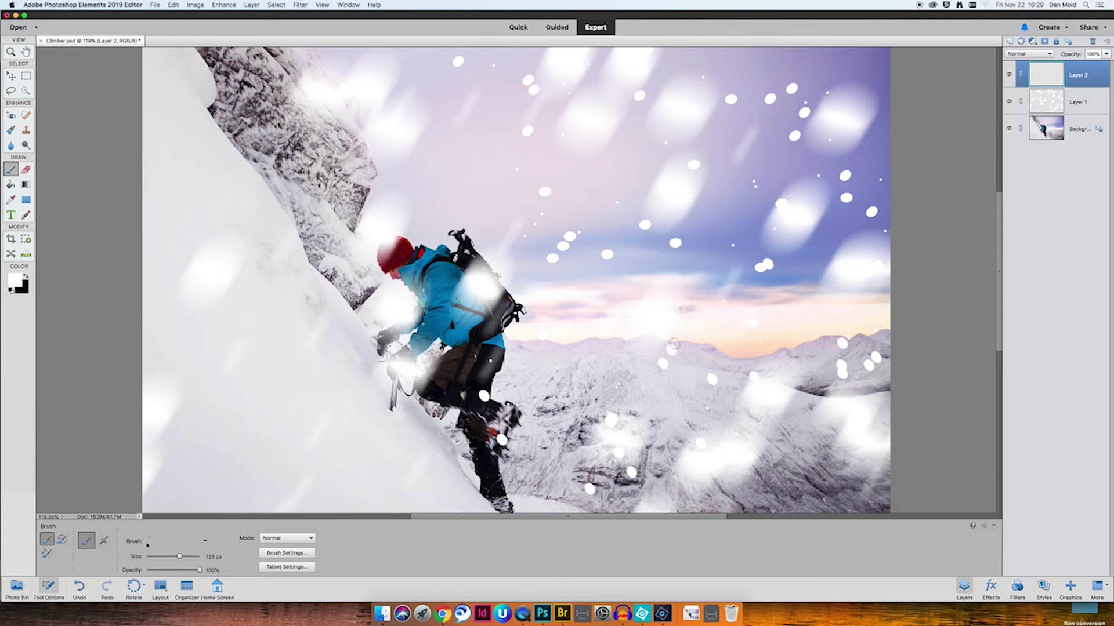
- Change the brush angle again and stamp small snowflakes over the upper sky and around the climber's backpack
{"action": "left_click", "coordinate": [303, 555]}
{"action": "left_click_drag", "start_coordinate": [322, 519], "coordinate": [309, 507]}
{"action": "key", "text": "Return"}
{"action": "left_click", "coordinate": [412, 97]}
{"action": "left_click", "coordinate": [499, 220]}
- Adjust the brush angle and stamp small snowflakes over the rock face and the upper part of the snowy slope
{"action": "left_click", "coordinate": [287, 554]}
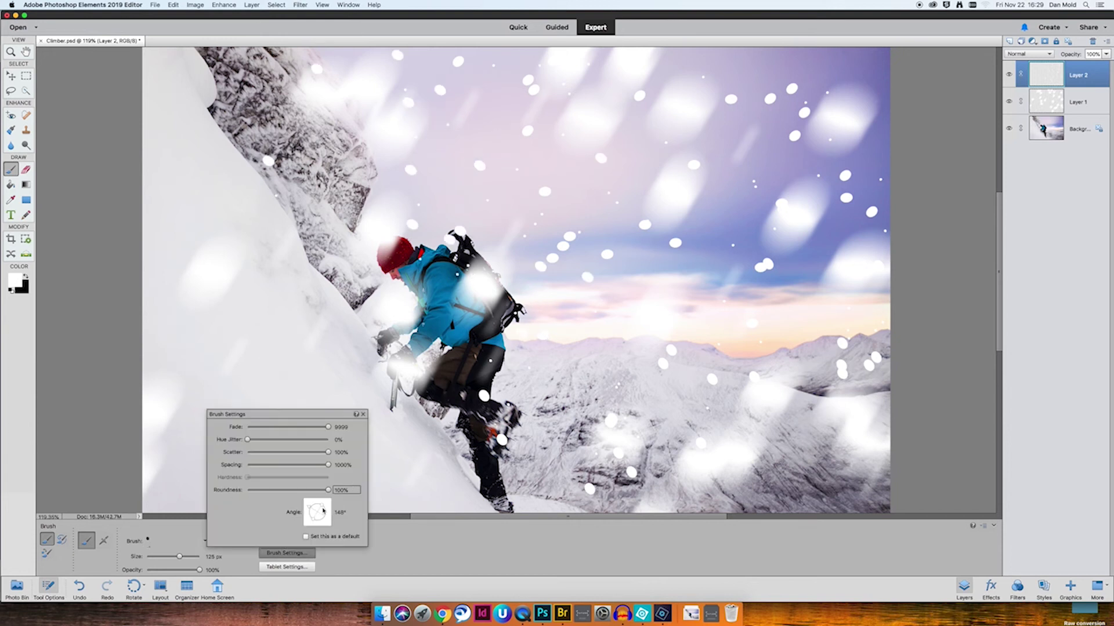
{"action": "left_click", "coordinate": [364, 414]}
{"action": "left_click", "coordinate": [207, 96]}
{"action": "left_click", "coordinate": [347, 252]}
- Turn the brush tip to a different angle and stamp small snowflakes across the middle of the snowy slope
{"action": "left_click", "coordinate": [290, 554]}
{"action": "left_click", "coordinate": [314, 521]}
{"action": "left_click_drag", "start_coordinate": [315, 521], "coordinate": [317, 520]}
{"action": "left_click", "coordinate": [363, 414]}
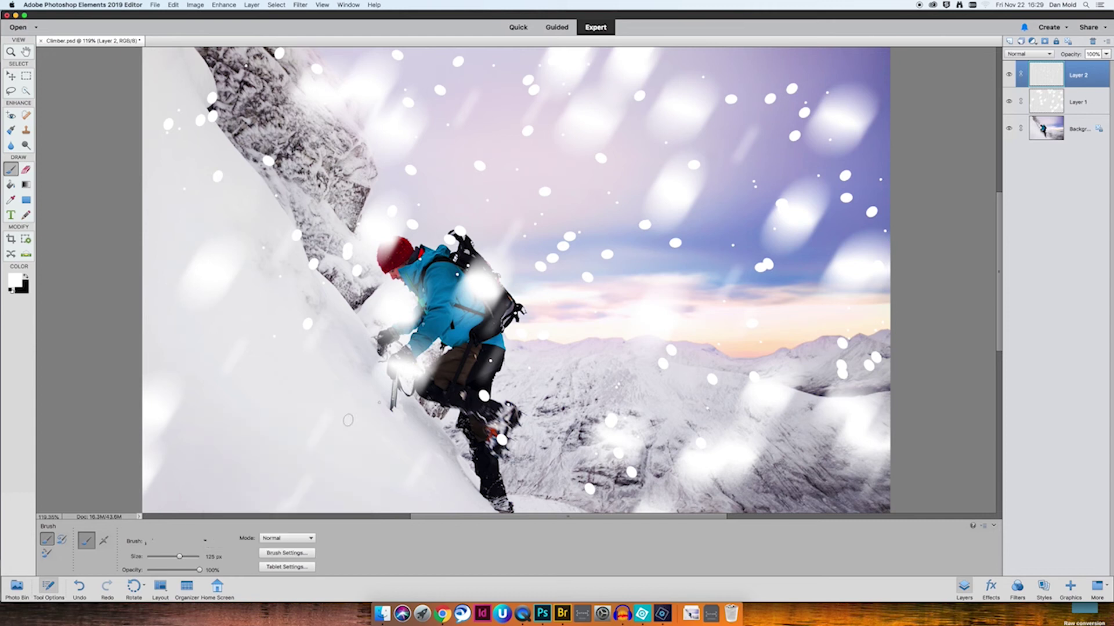
{"action": "right_click", "coordinate": [208, 267]}
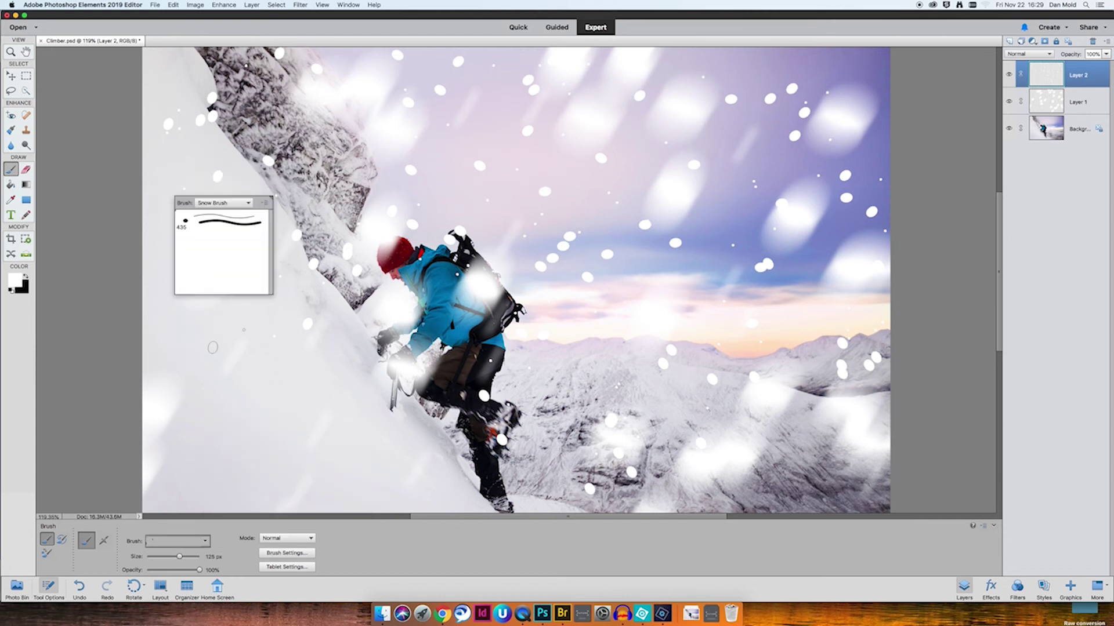
{"action": "left_click", "coordinate": [197, 293]}
{"action": "left_click", "coordinate": [348, 412]}
- Vary the brush angle once more and stamp small snowflakes over the lower part of the snowy slope
{"action": "left_click", "coordinate": [286, 553]}
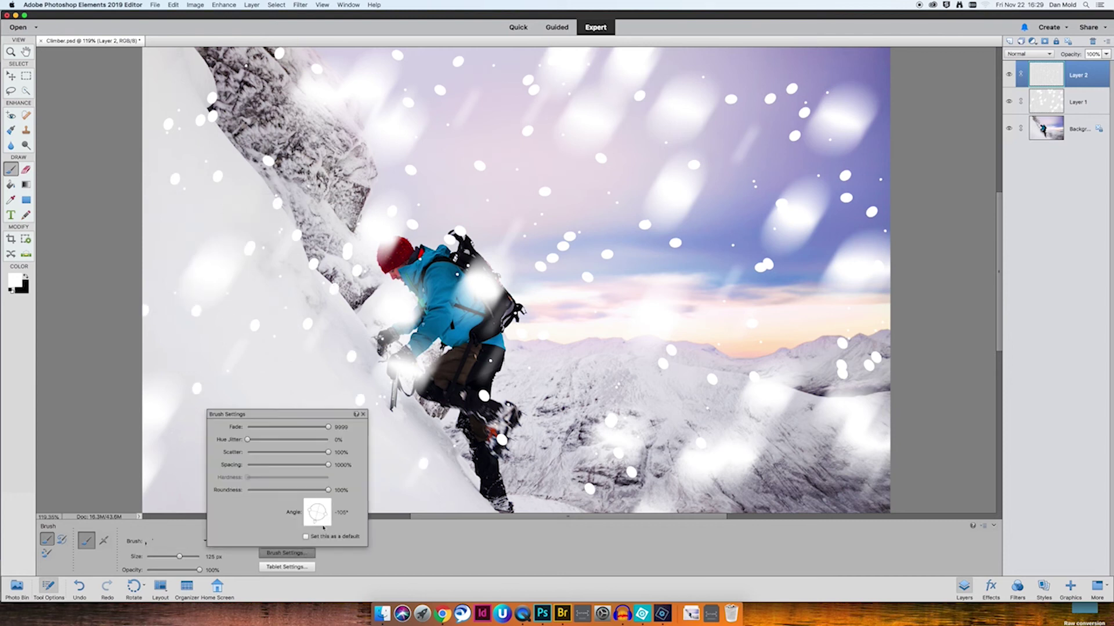
{"action": "left_click", "coordinate": [363, 414]}
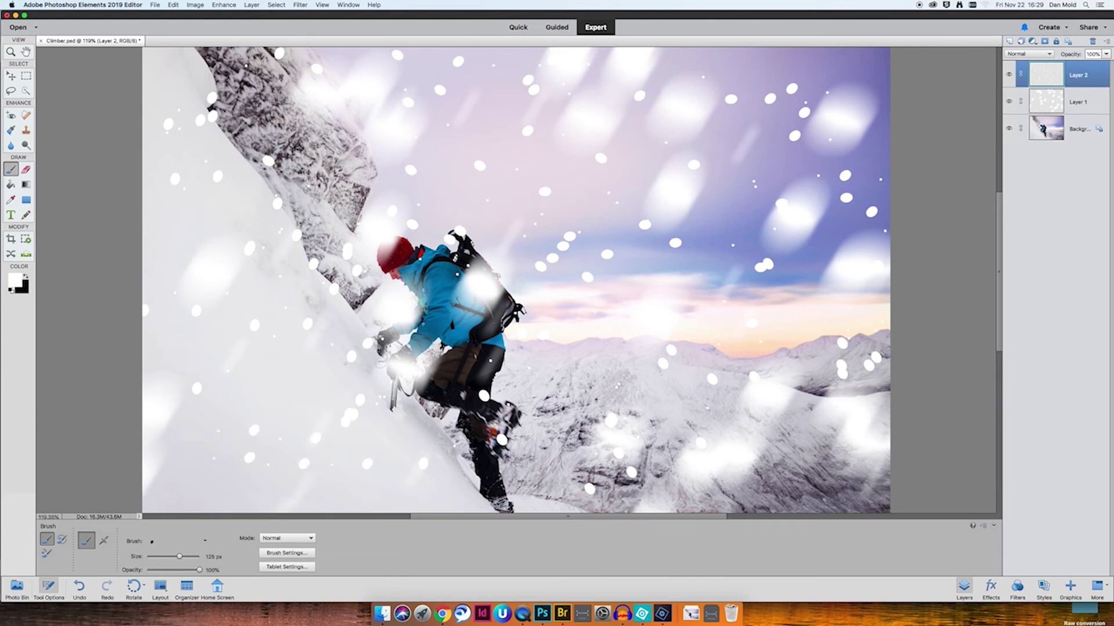
{"action": "left_click", "coordinate": [199, 491]}
- Apply a Gaussian Blur with a 6.0 pixel radius to the small snowflakes on Layer 2
{"action": "left_click", "coordinate": [301, 5]}
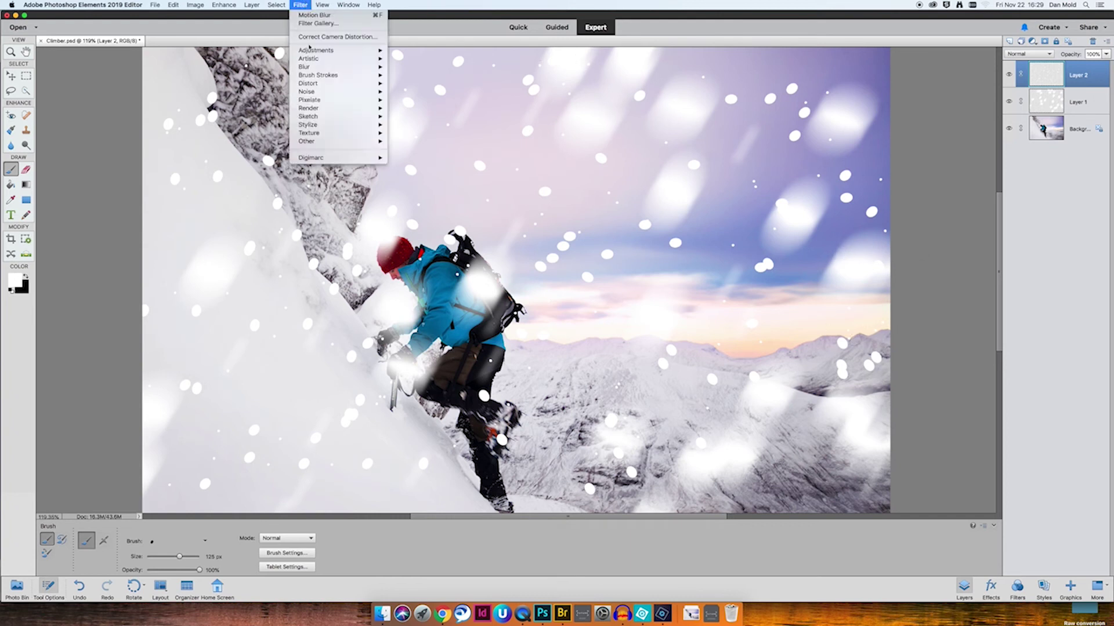
{"action": "mouse_move", "coordinate": [371, 67]}
{"action": "left_click", "coordinate": [430, 92]}
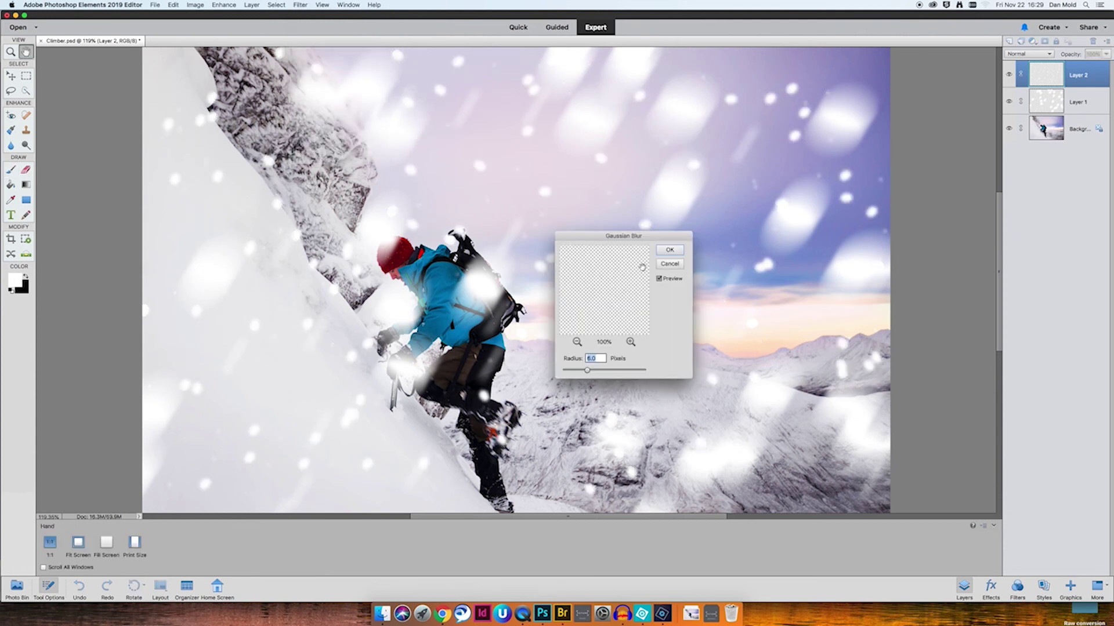
{"action": "left_click", "coordinate": [670, 250]}
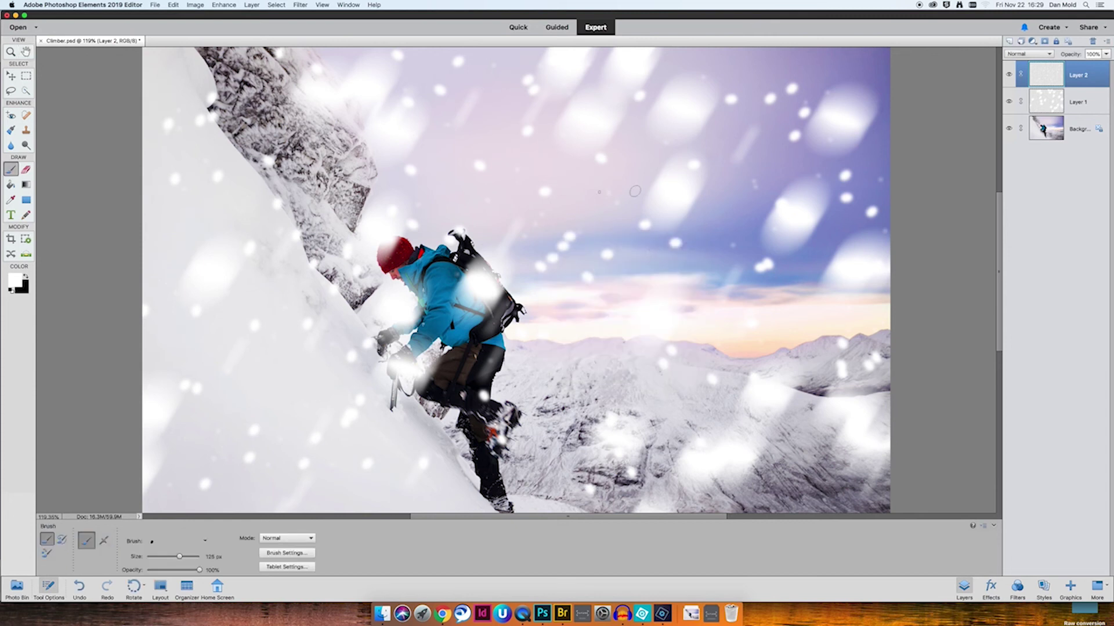
- Apply a Motion Blur at 59° to Layer 2 with a much shorter distance than on Layer 1, and return to the Brush tool
{"action": "left_click", "coordinate": [301, 4]}
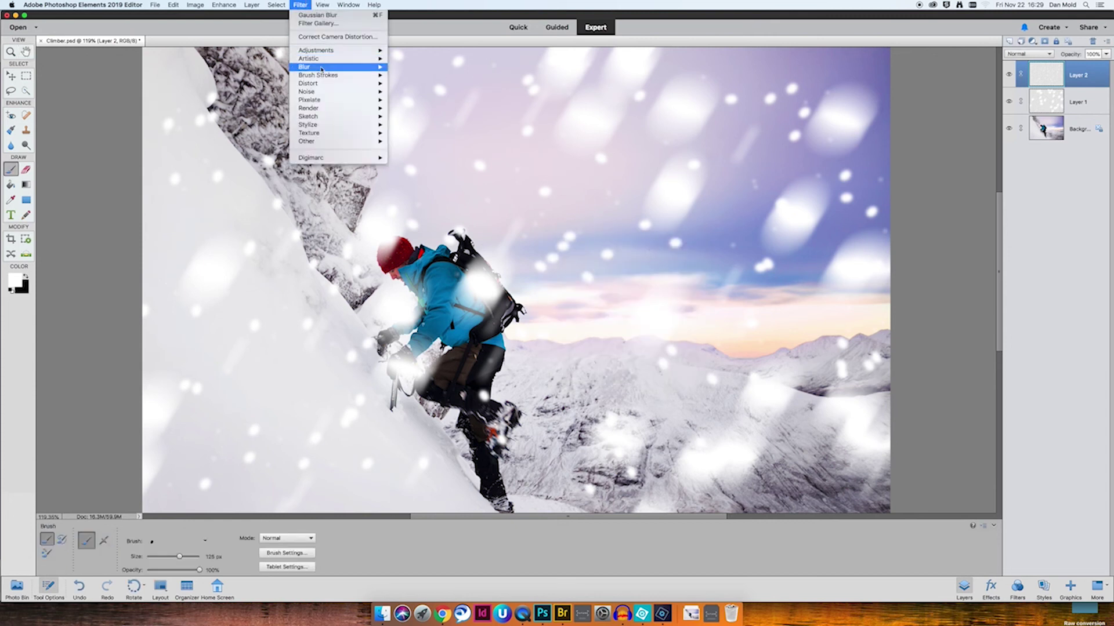
{"action": "mouse_move", "coordinate": [307, 67]}
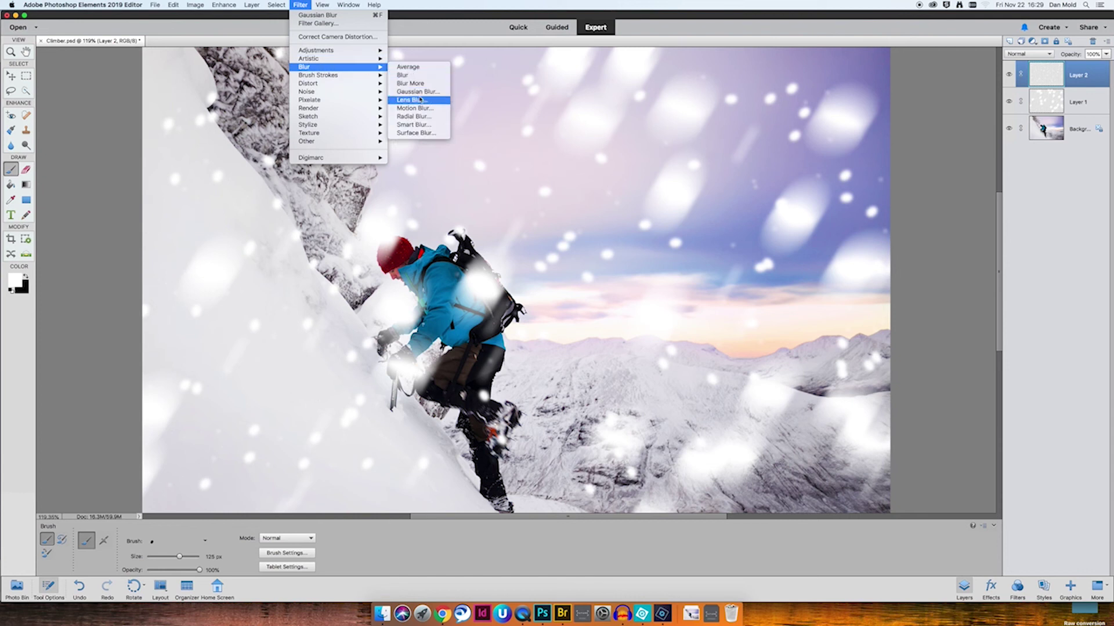
{"action": "left_click", "coordinate": [434, 108]}
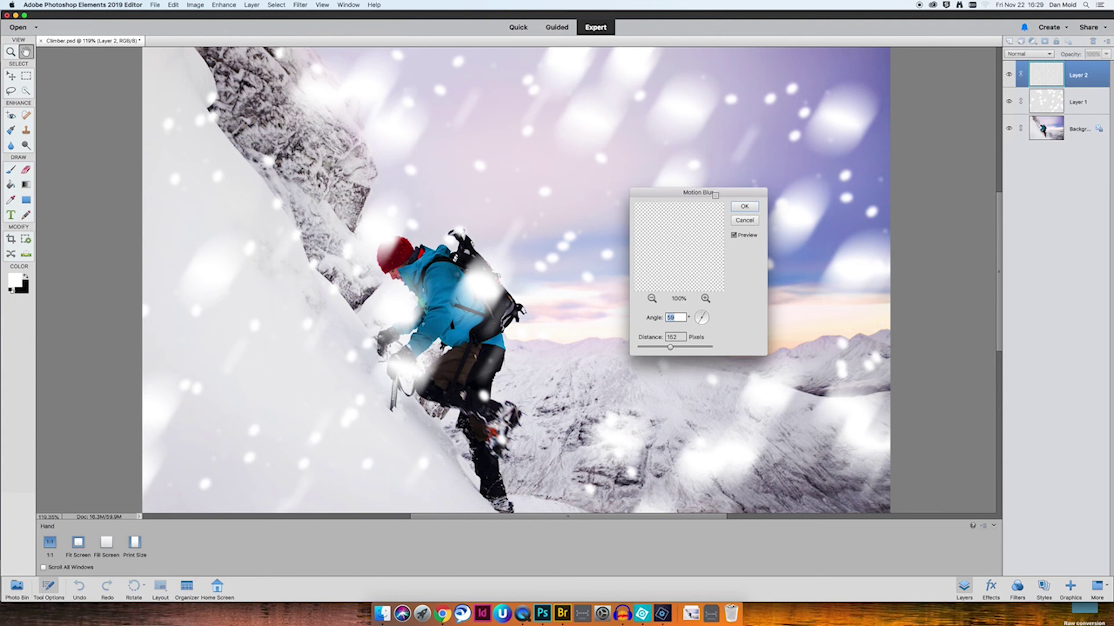
{"action": "left_click_drag", "start_coordinate": [715, 195], "coordinate": [699, 142]}
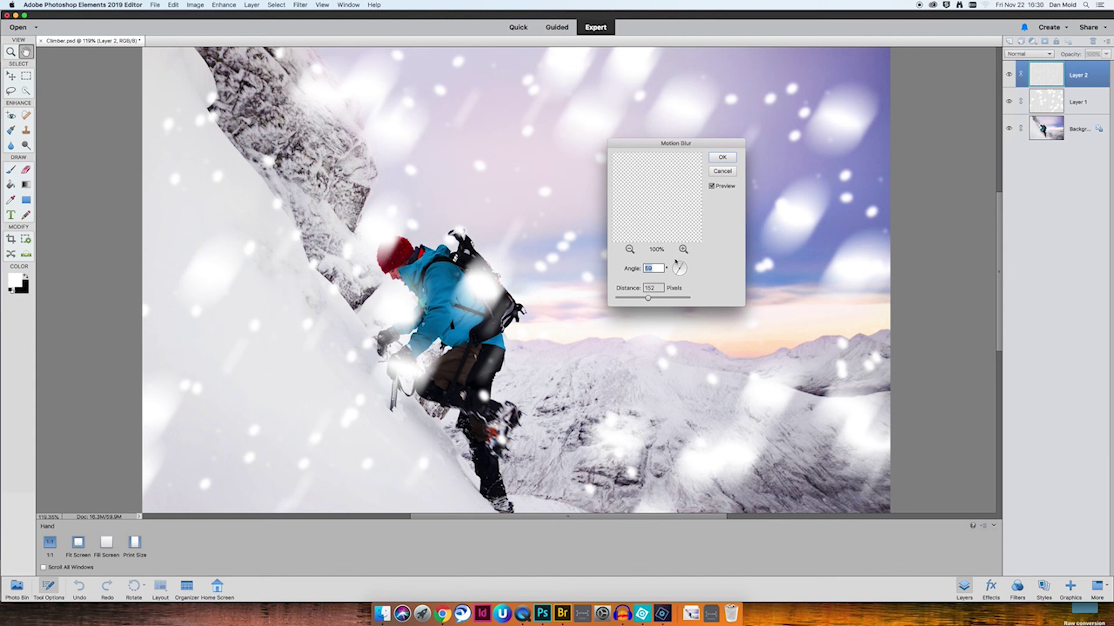
{"action": "left_click_drag", "start_coordinate": [643, 299], "coordinate": [636, 299]}
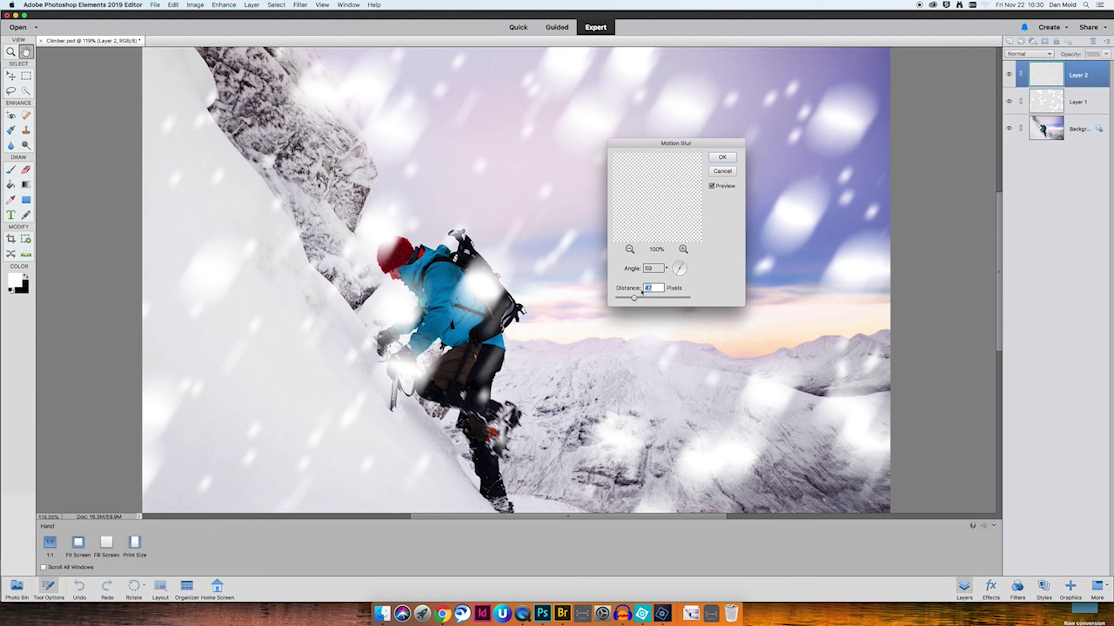
{"action": "left_click_drag", "start_coordinate": [635, 299], "coordinate": [637, 298]}
{"action": "left_click", "coordinate": [719, 158]}
{"action": "left_click", "coordinate": [724, 158]}
{"action": "key", "text": "b"}
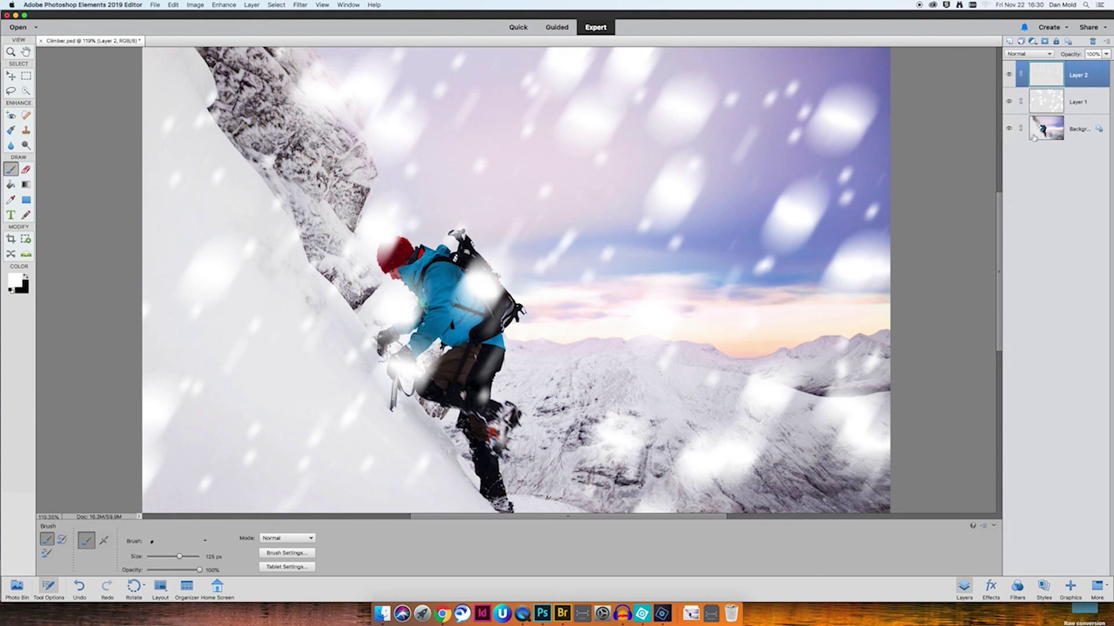
- Erase the blurred snowflake covering the climber's backpack on Layer 1 with a 175 px eraser
{"action": "left_click", "coordinate": [1093, 102]}
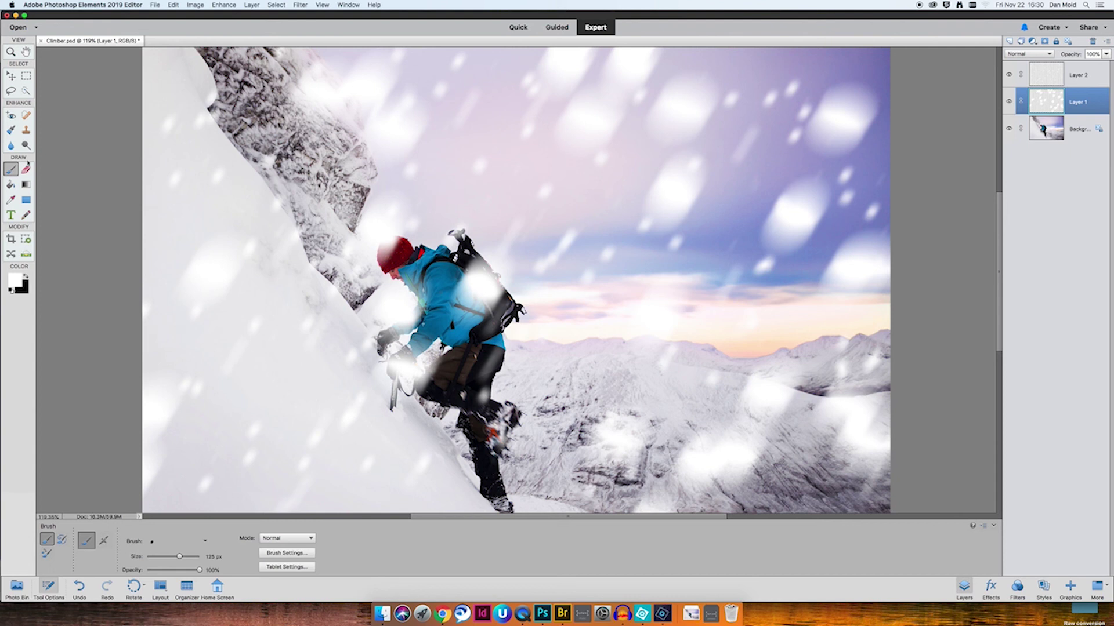
{"action": "left_click", "coordinate": [25, 169]}
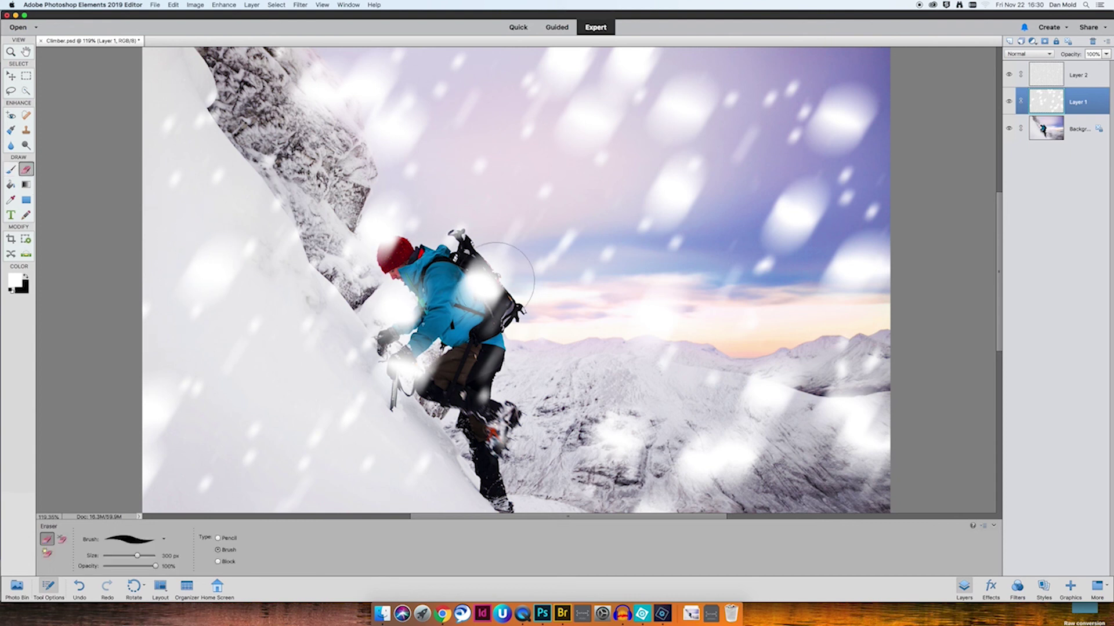
{"action": "key", "text": "bracketleft"}
{"action": "key", "text": "bracketleft"}
{"action": "key", "text": "bracketleft"}
{"action": "left_click", "coordinate": [481, 285]}
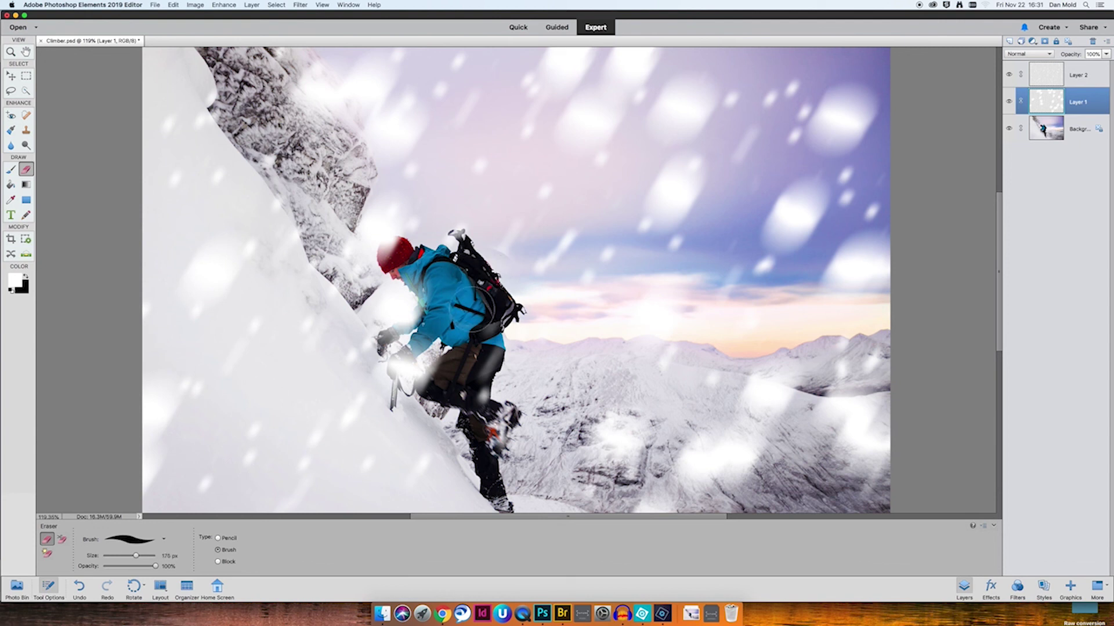